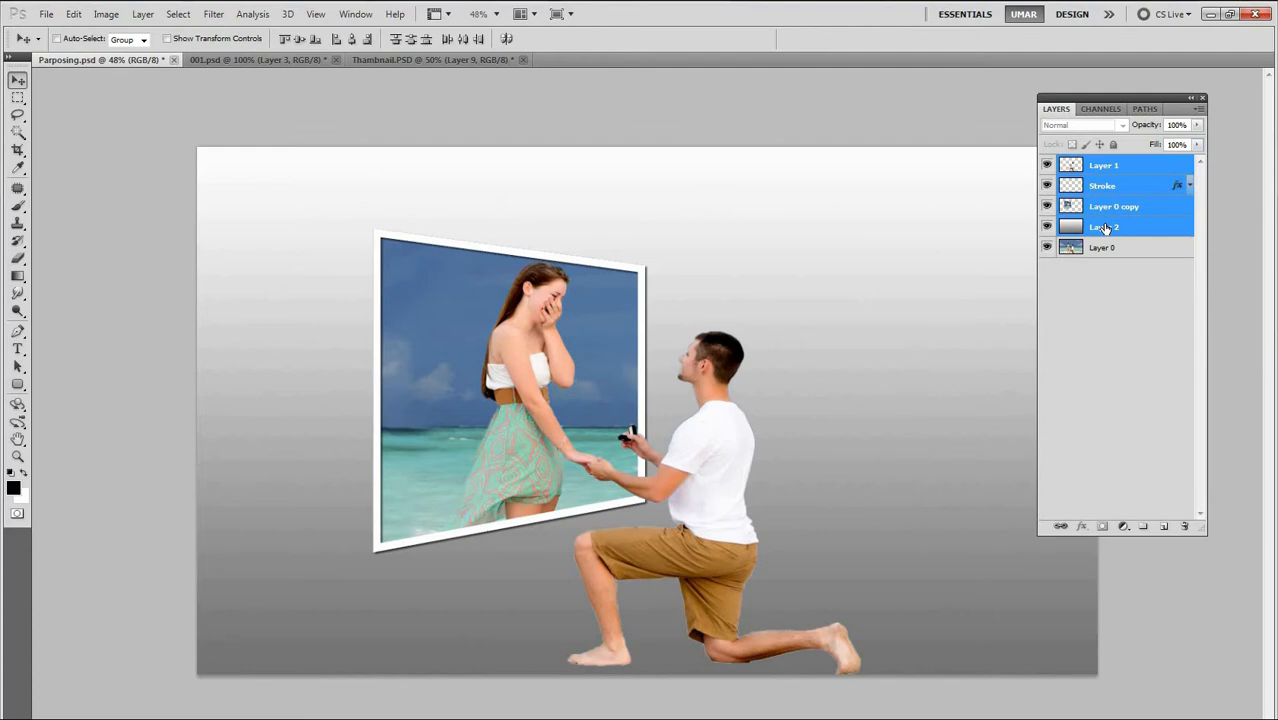
Group the four layers above Layer 0, hide the group and make Layer 0 the active layer
key(ctrl+g)
click(1047, 164)
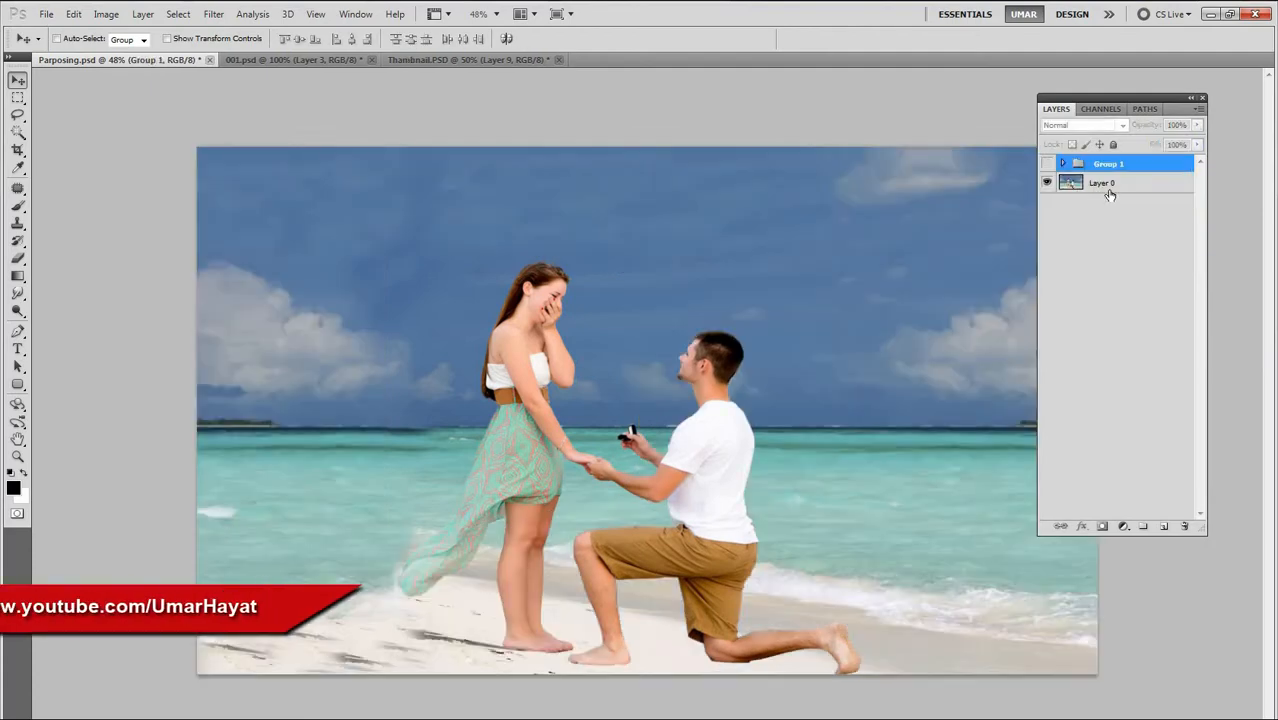
click(1105, 184)
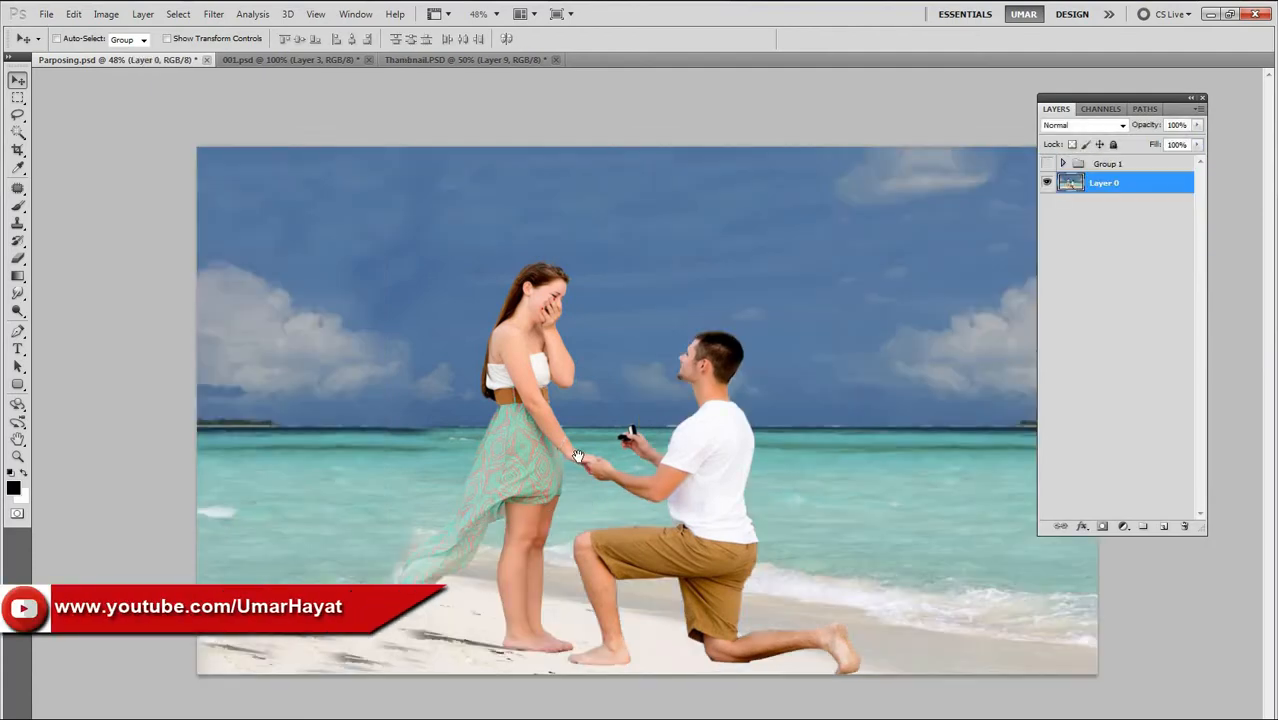
key(ctrl+minus)
drag(725, 441, 768, 432)
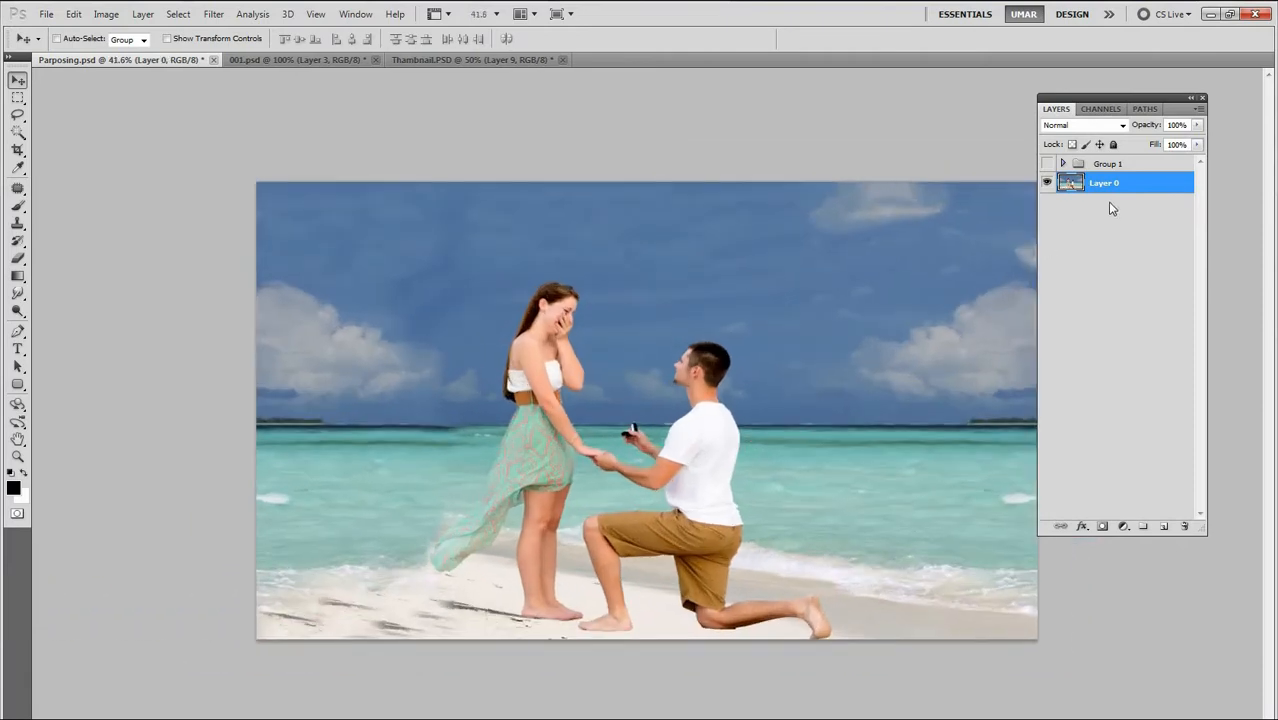
Duplicate Layer 0, hide the original and keep the duplicate as the active layer
key(ctrl+j)
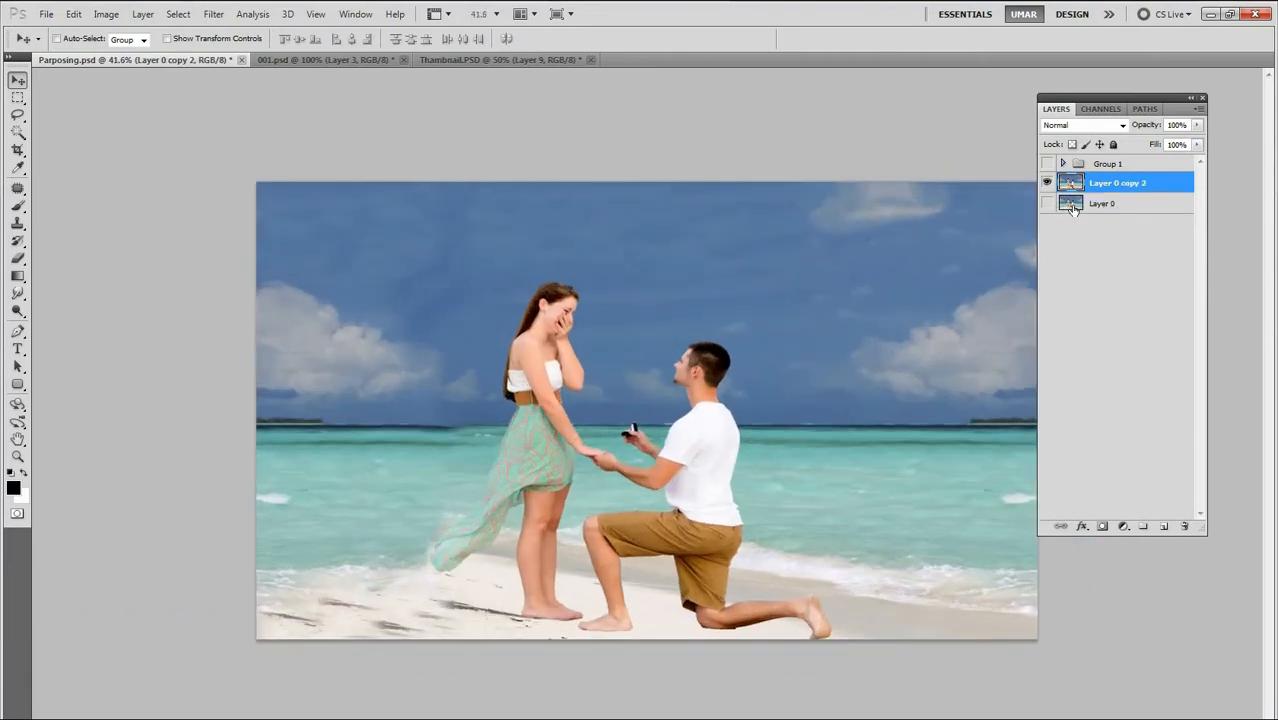
click(1090, 206)
click(1092, 188)
drag(703, 526, 720, 530)
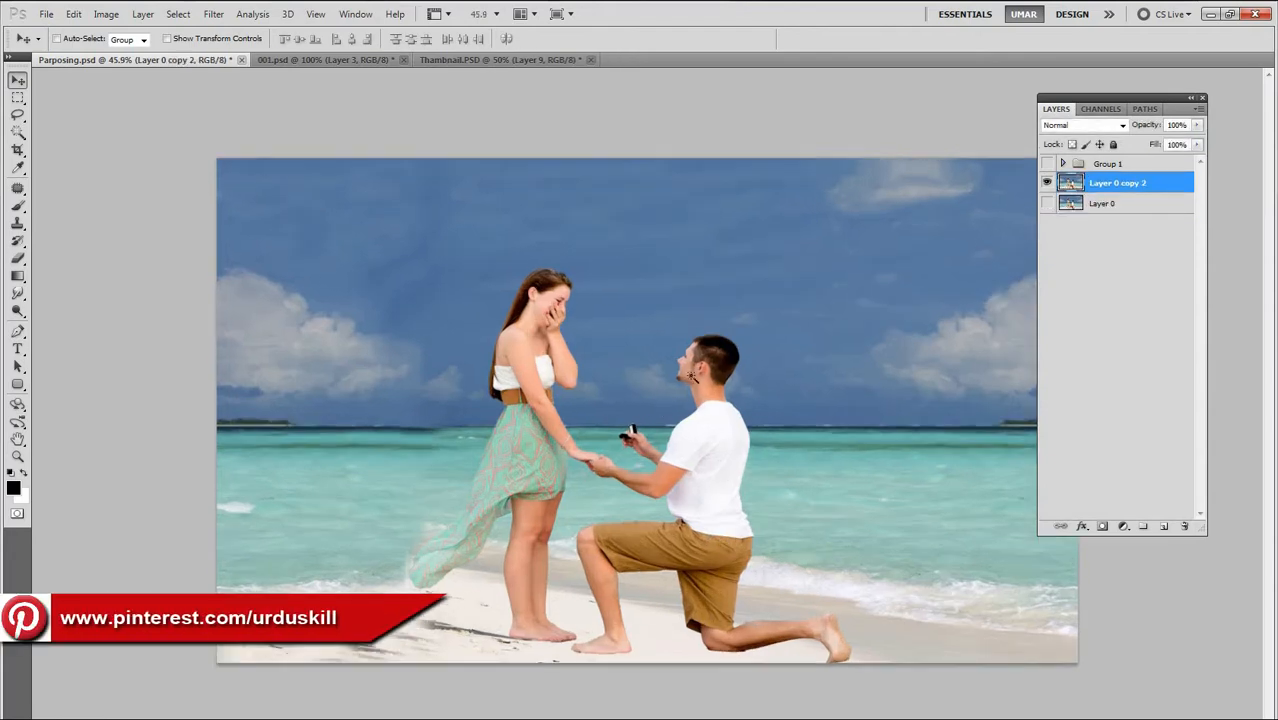
Select the woman's hair, face, arms and upper body with the Quick Selection tool
key(w)
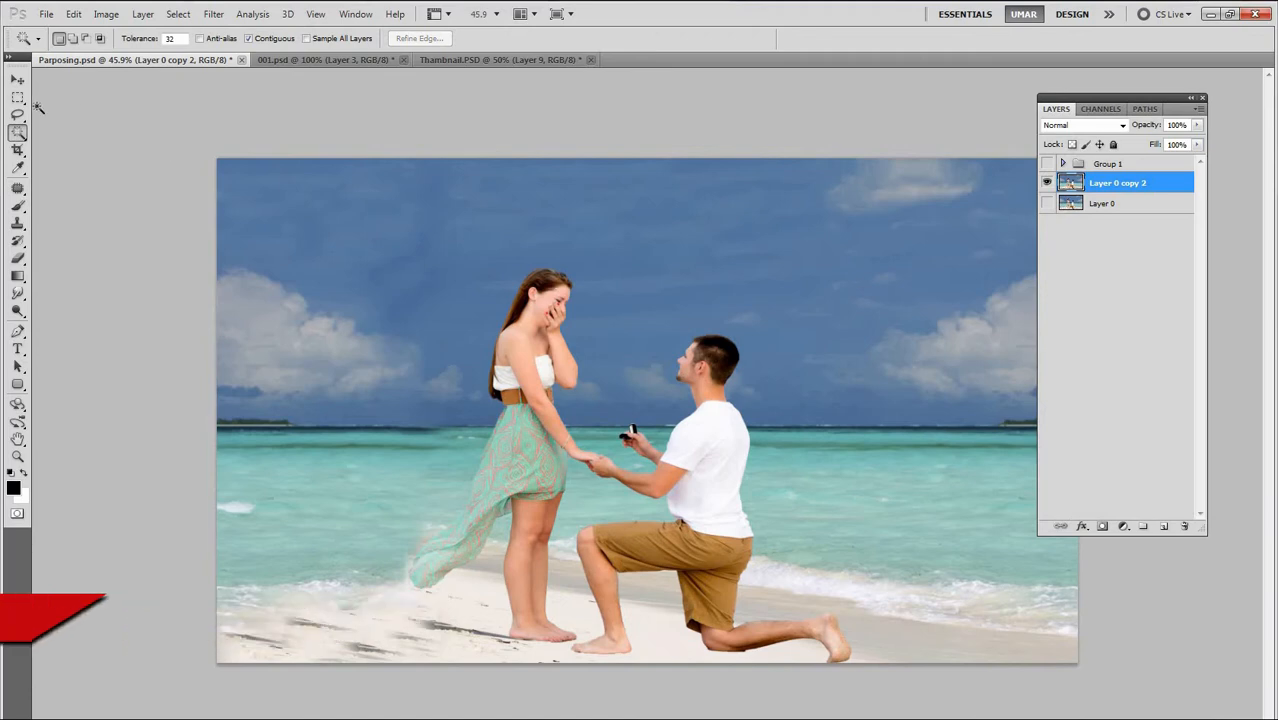
click(19, 133)
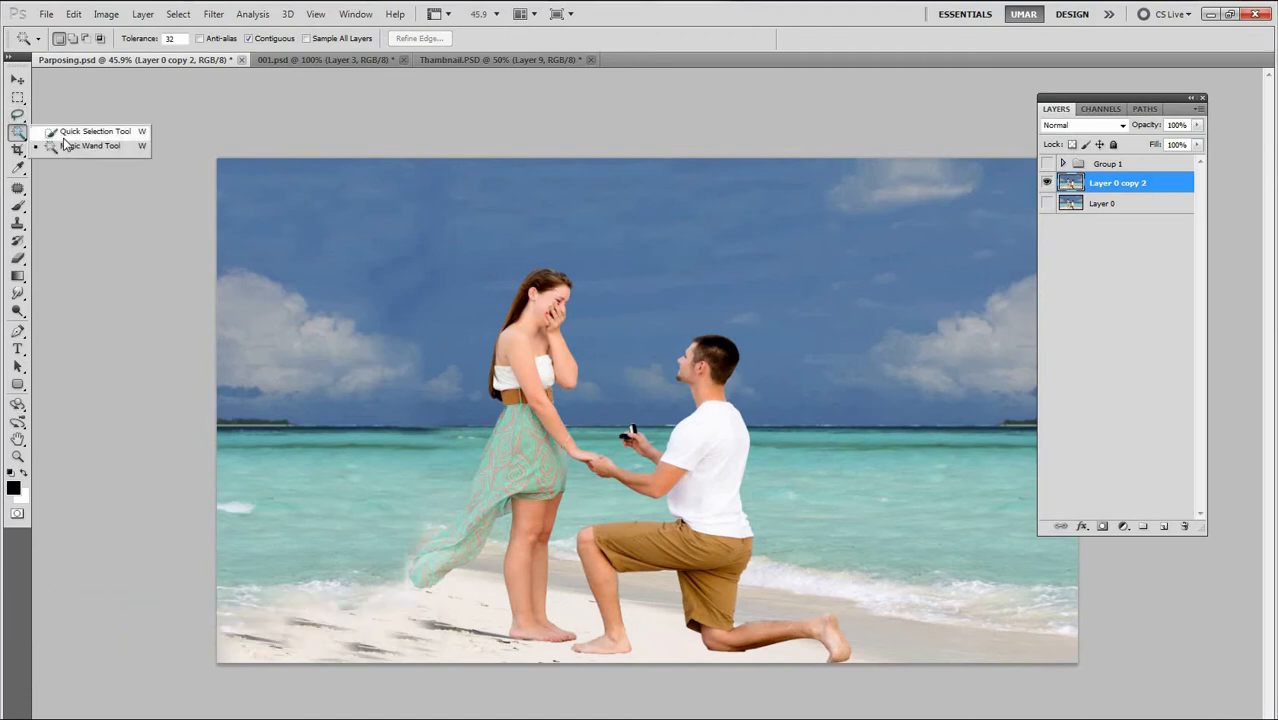
click(95, 132)
drag(568, 273, 640, 276)
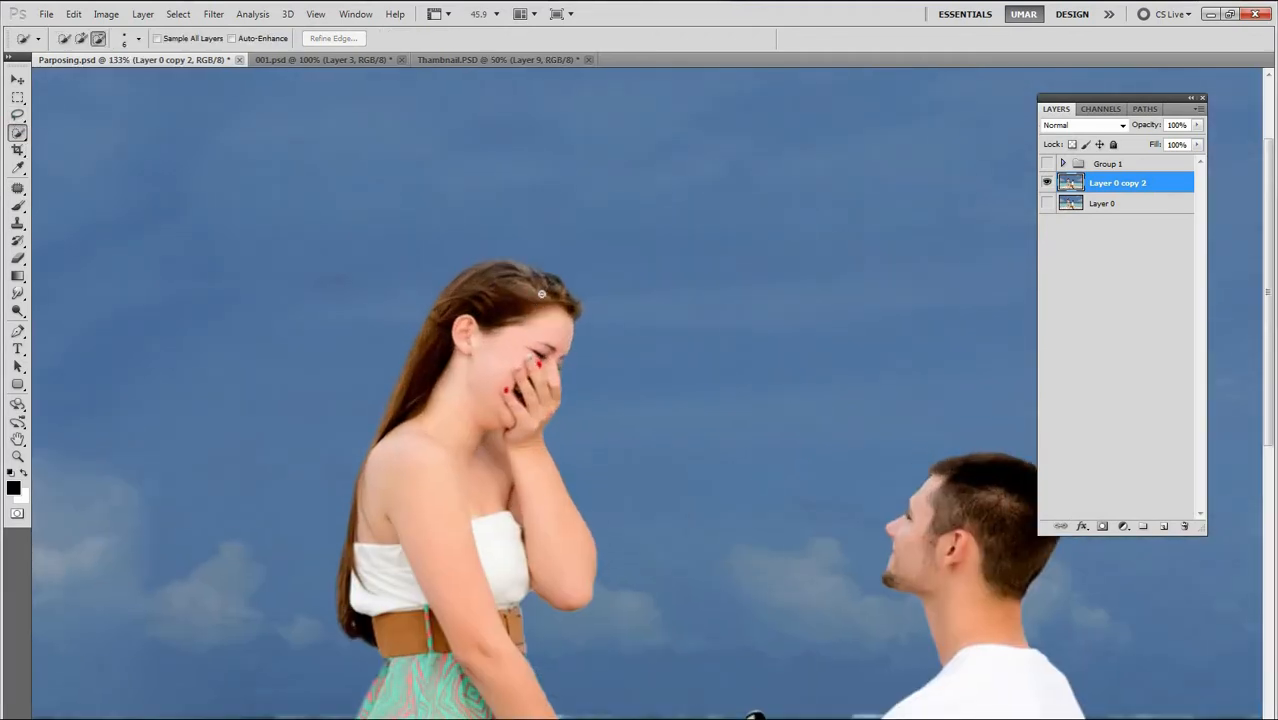
drag(391, 523, 495, 655)
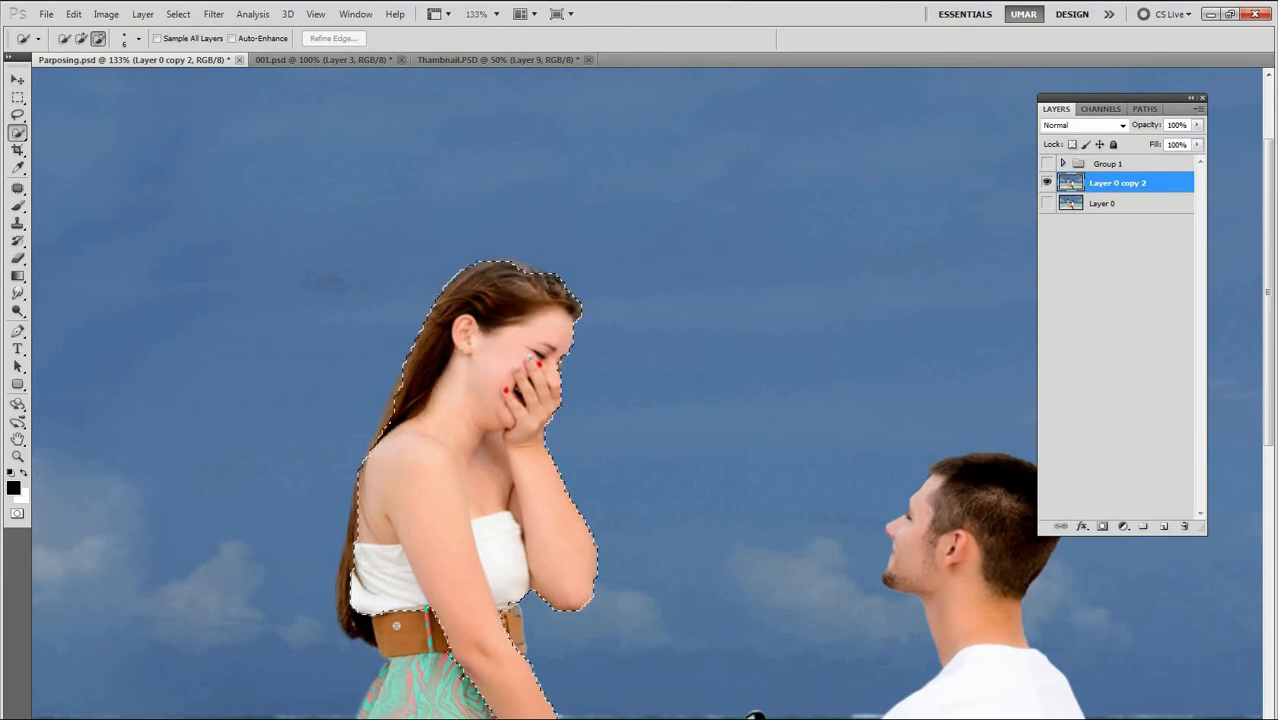
mouse_move(387, 157)
mouse_down()
mouse_move(424, 70)
mouse_move(427, 86)
mouse_up()
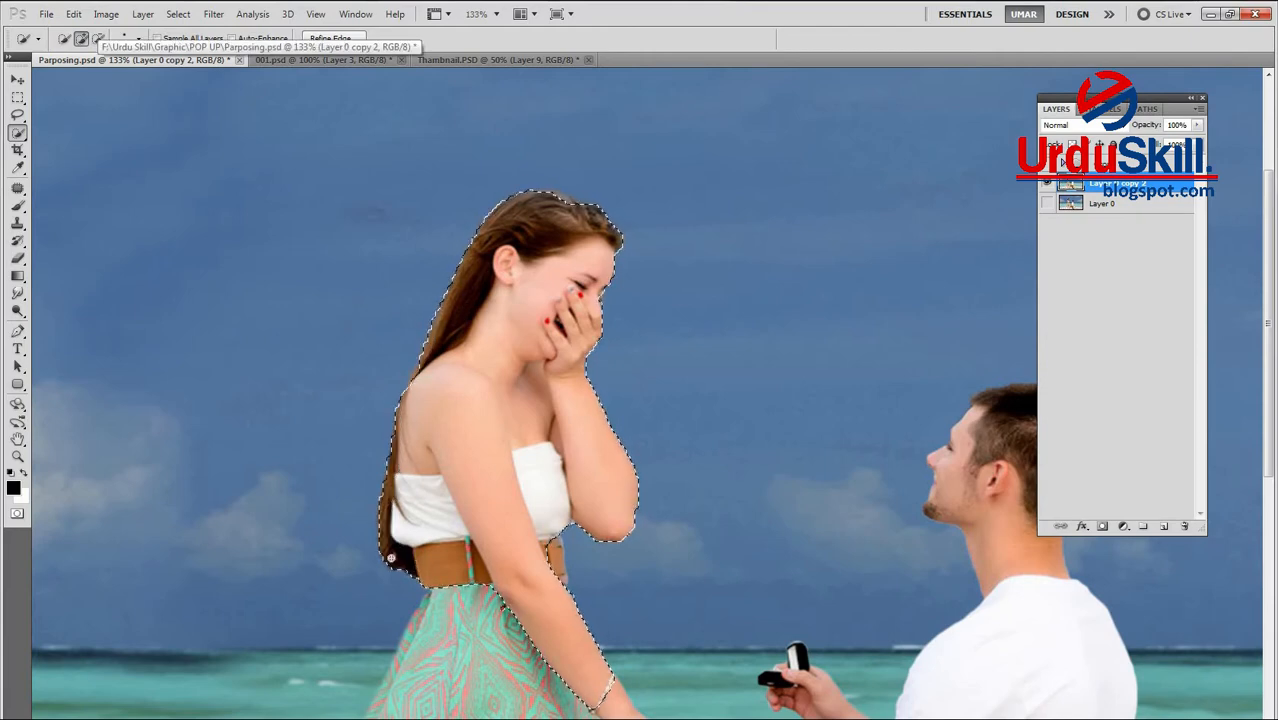
Extend the selection over the joined hands, the man's forearm and the woman's skirt, legs and feet
scroll(531, 215, down, 5)
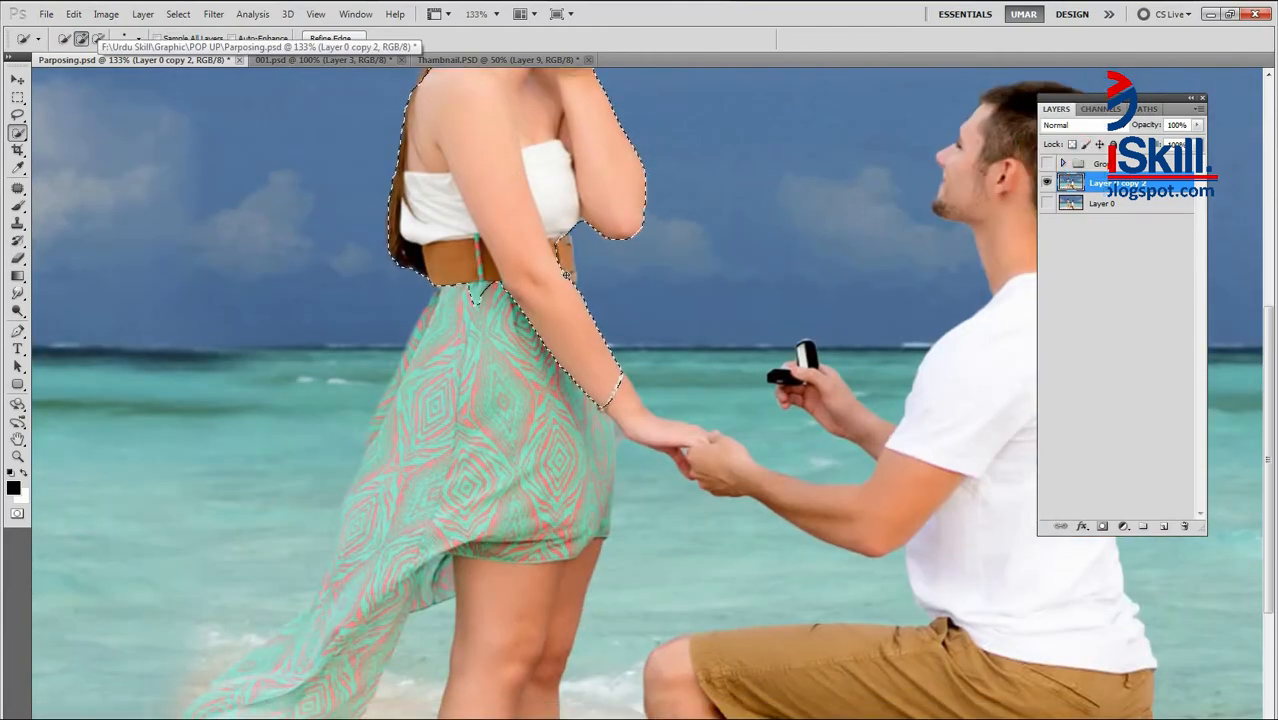
mouse_move(612, 392)
mouse_down()
mouse_move(745, 484)
mouse_move(860, 521)
mouse_move(906, 468)
mouse_up()
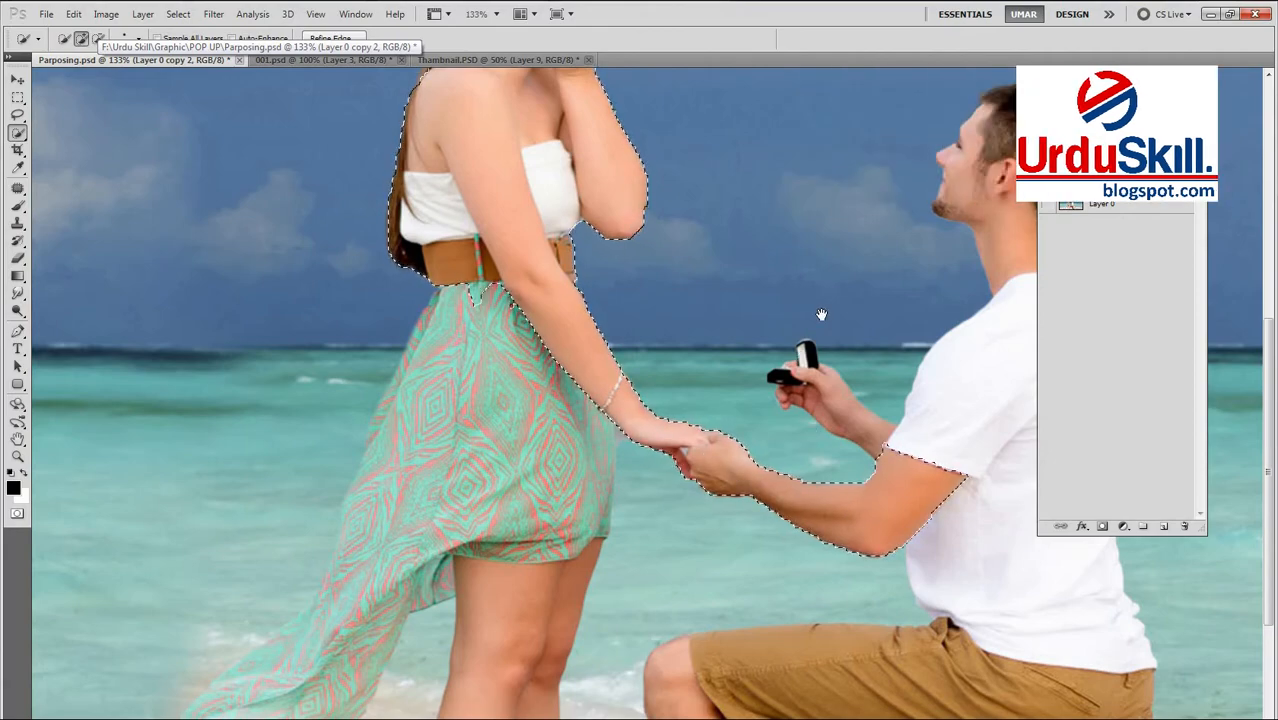
scroll(822, 314, down, 3)
scroll(779, 322, down, 3)
mouse_move(659, 333)
mouse_down()
mouse_move(662, 366)
mouse_move(628, 446)
mouse_up()
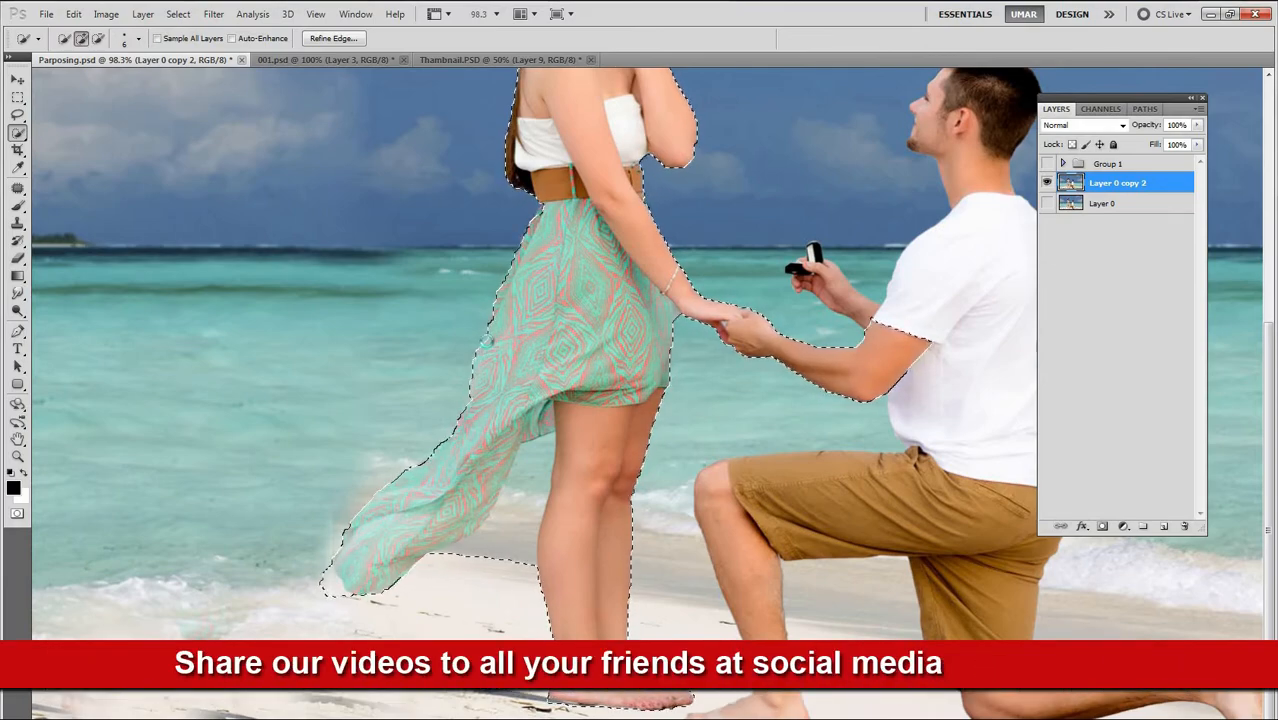
Clean up the selection along the skirt's outer edge and subtract the excess background around its trailing tip
scroll(546, 197, up, 5)
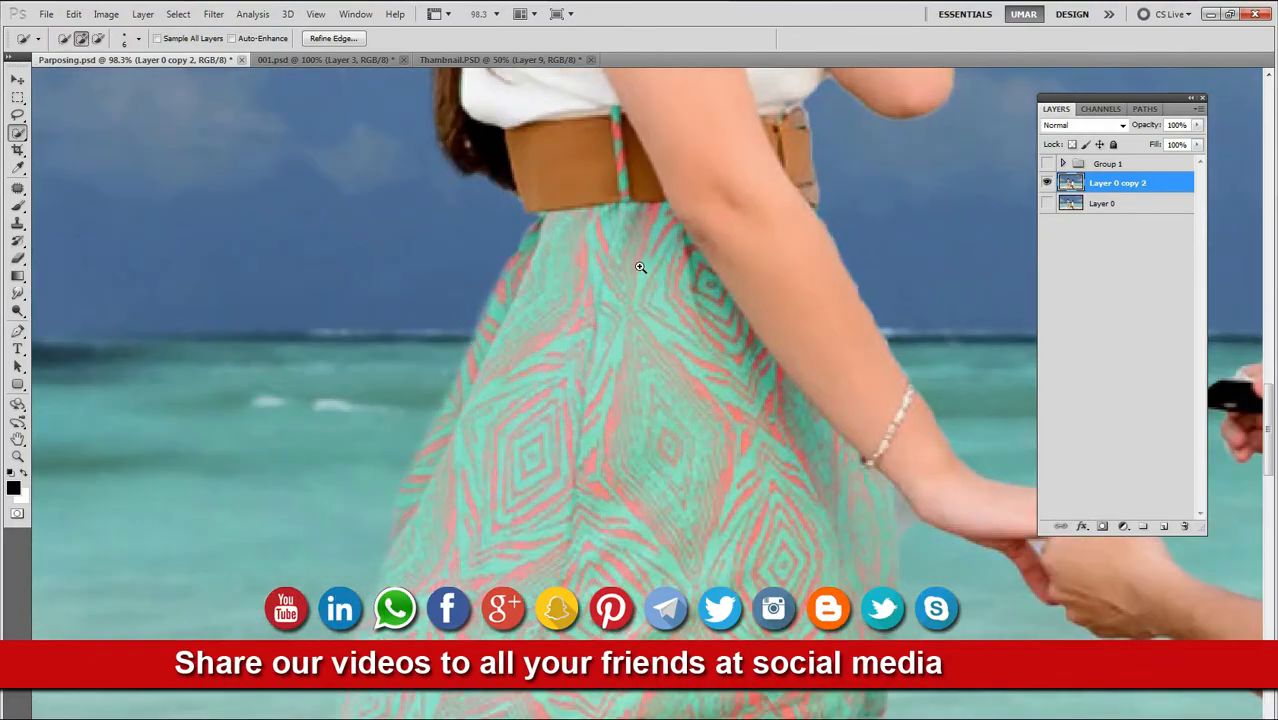
mouse_move(496, 305)
mouse_down()
mouse_move(514, 268)
mouse_move(489, 265)
mouse_move(474, 290)
mouse_up()
scroll(525, 393, down, 8)
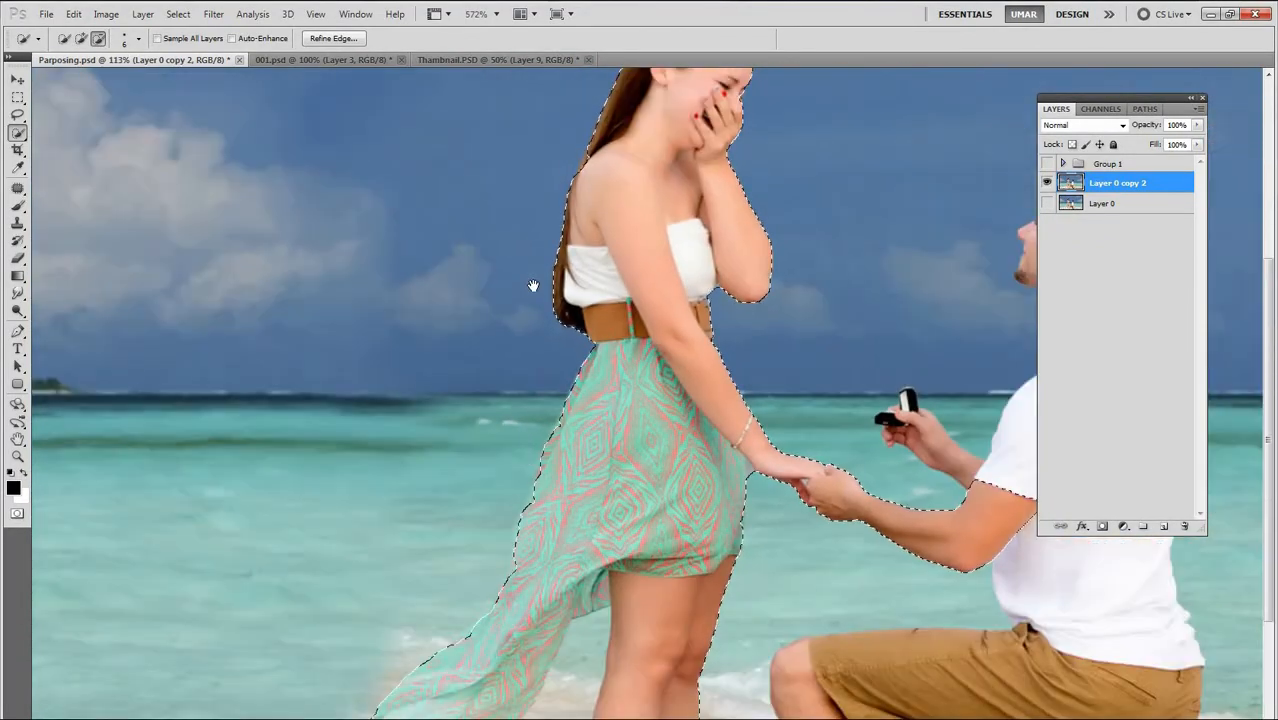
scroll(531, 323, up, 4)
scroll(395, 553, up, 5)
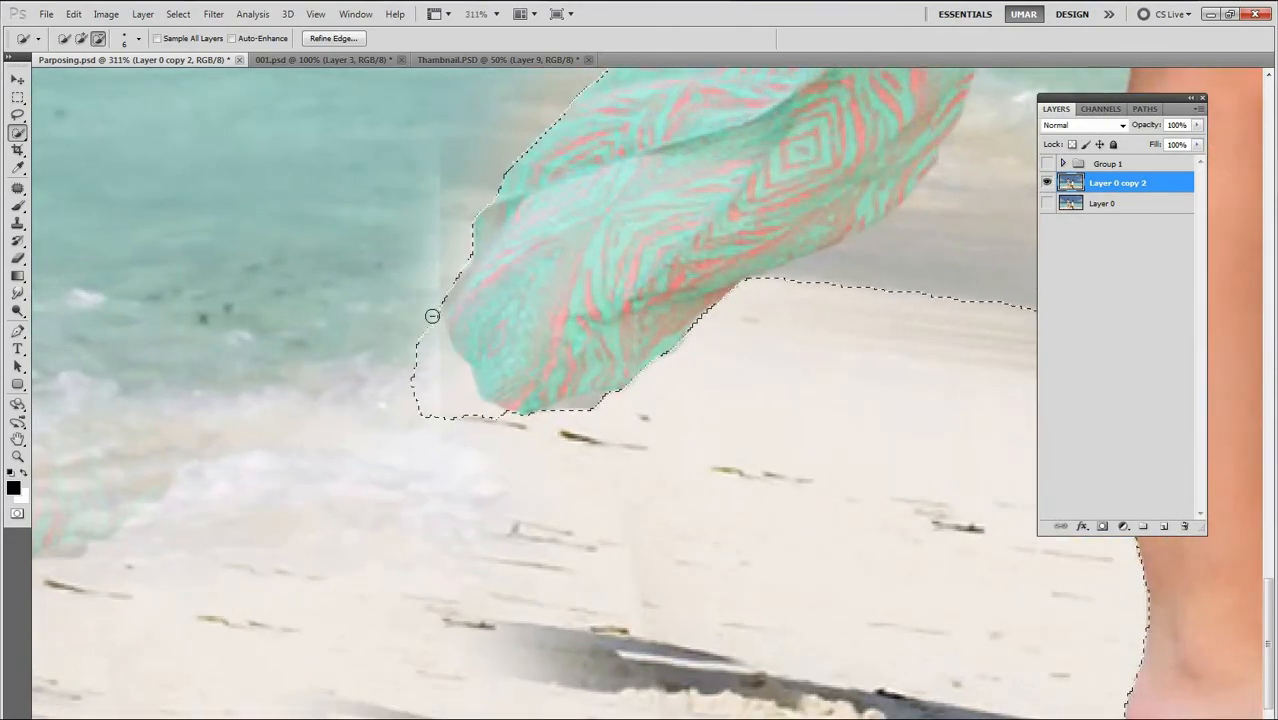
mouse_move(432, 316)
mouse_down()
mouse_move(445, 357)
mouse_move(494, 416)
mouse_move(451, 414)
mouse_move(417, 334)
mouse_up()
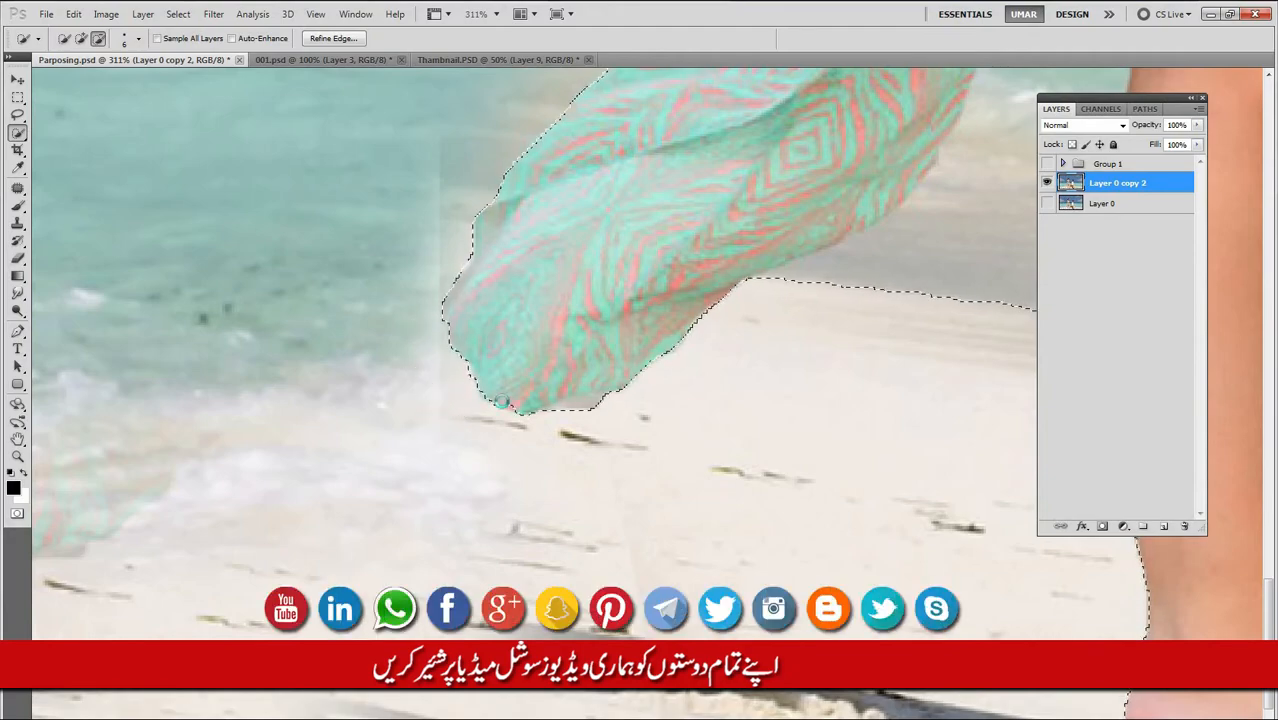
scroll(471, 402, down, 6)
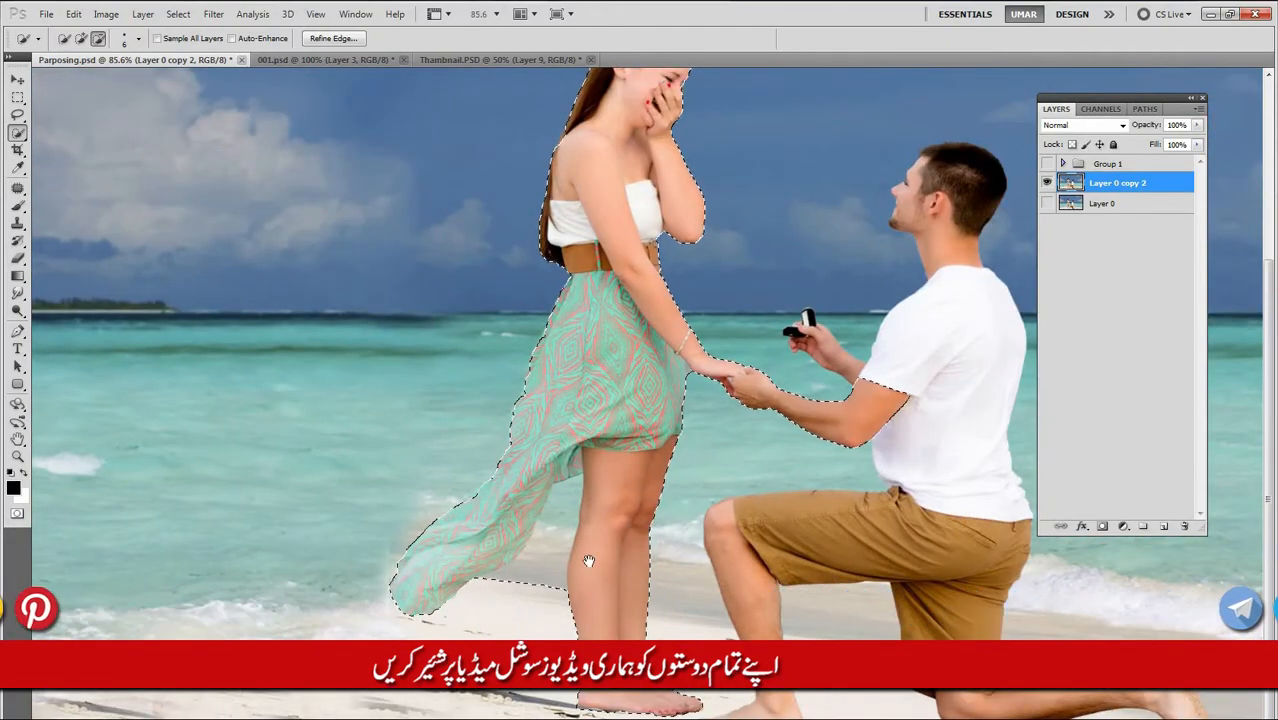
Subtract the background between the skirt and the woman's legs, restoring the skirt's inner edge to the selection
scroll(600, 186, up, 8)
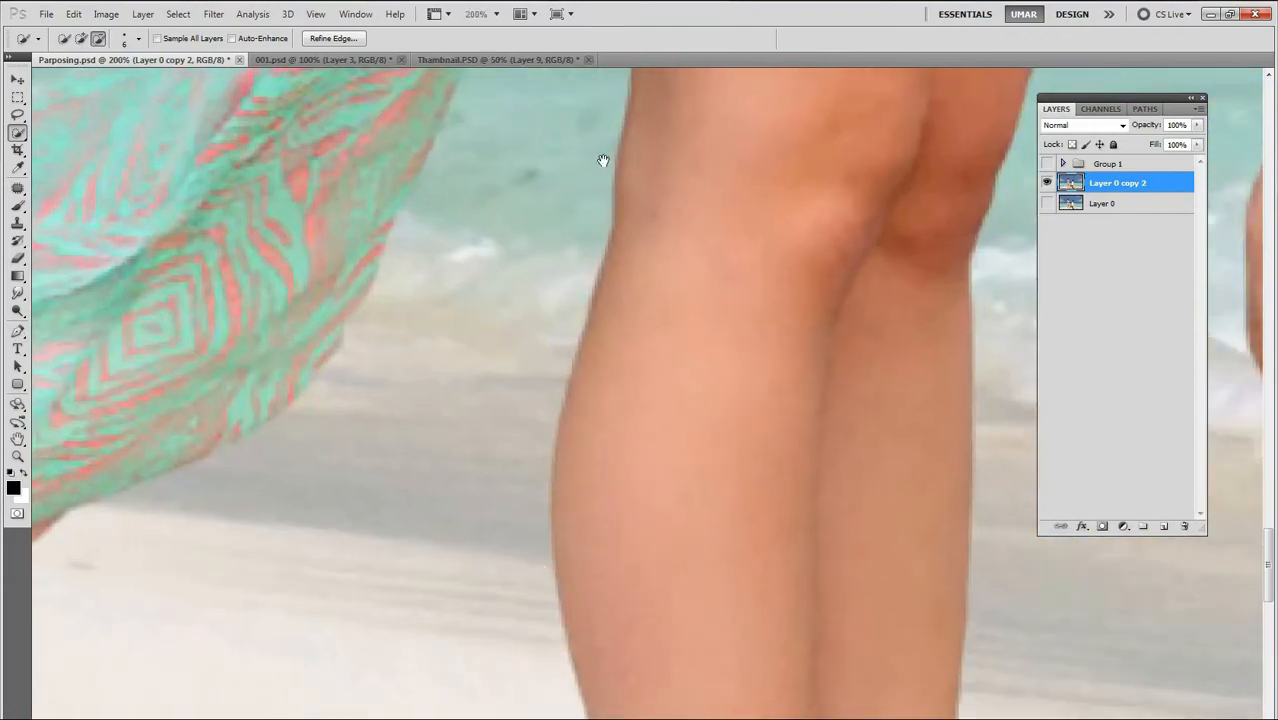
scroll(560, 186, down, 2)
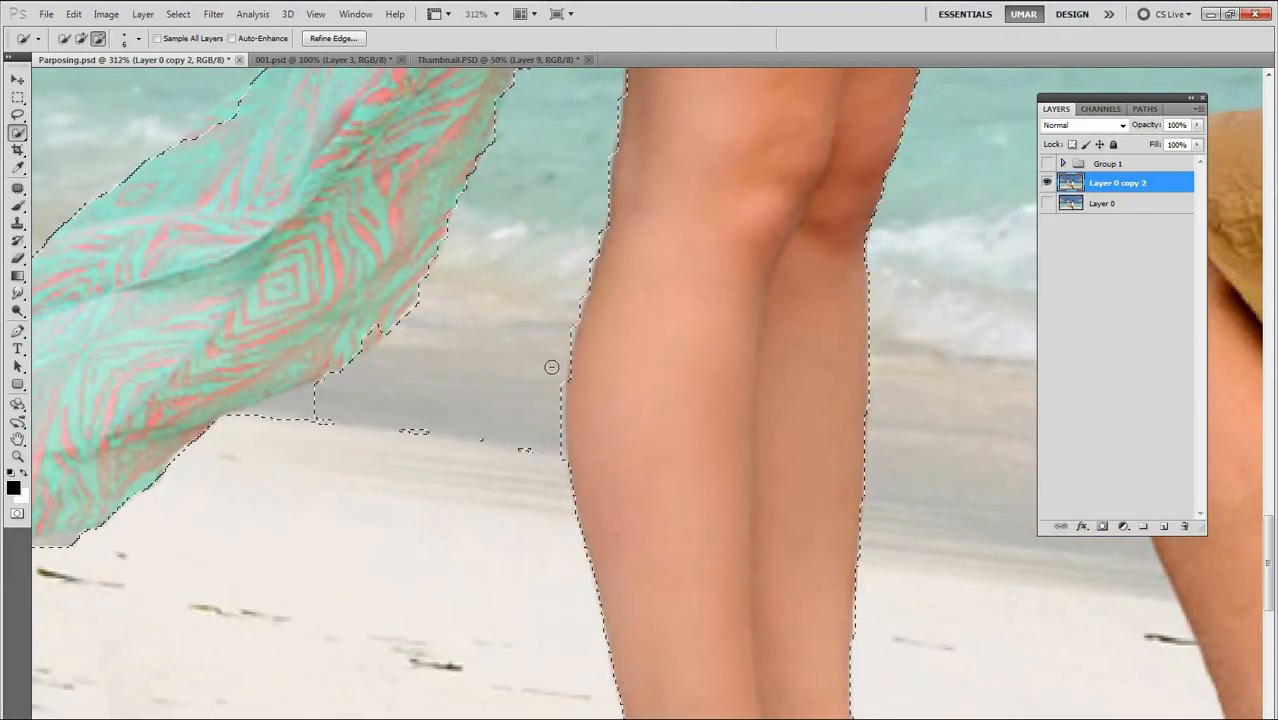
drag(320, 405, 266, 412)
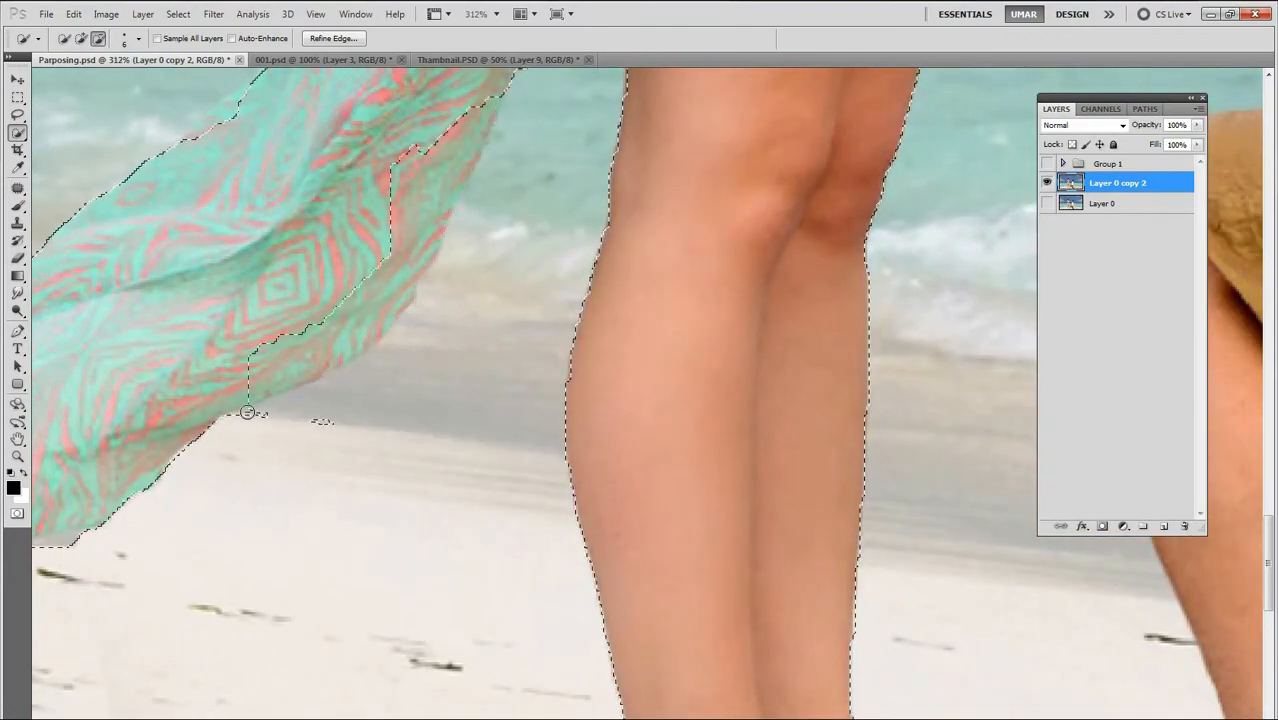
scroll(390, 440, up, 2)
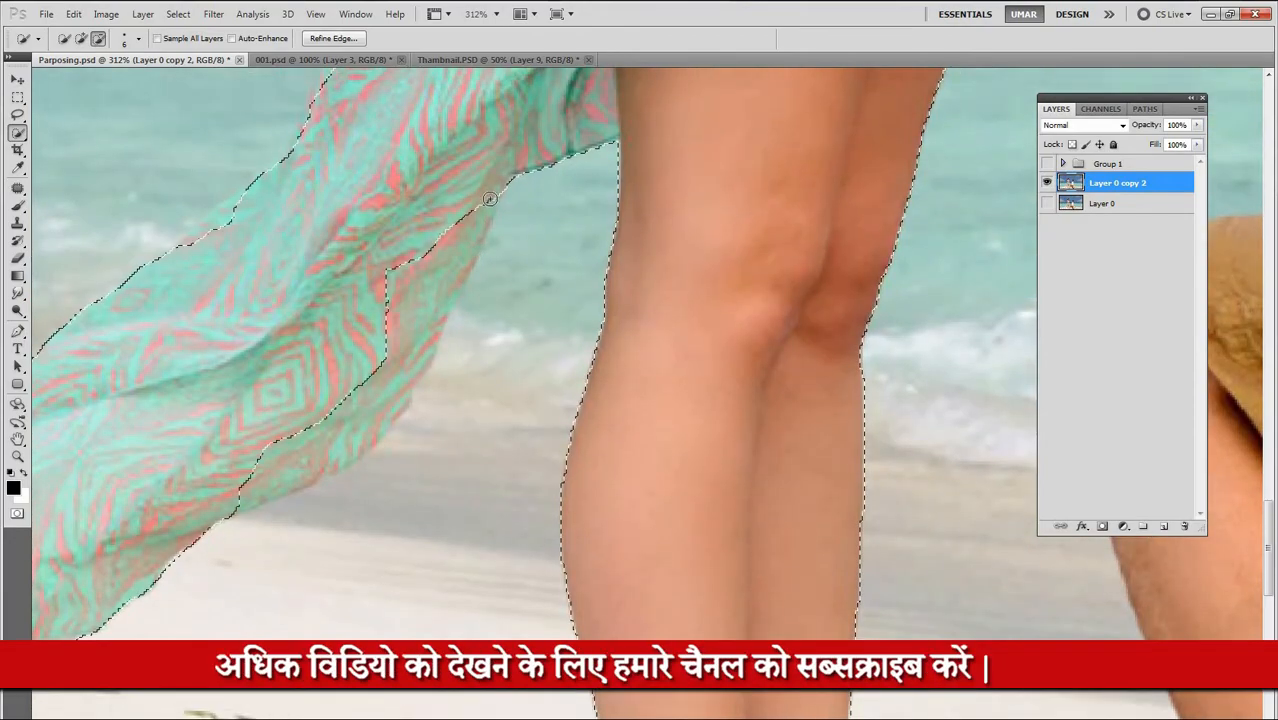
drag(446, 298, 349, 441)
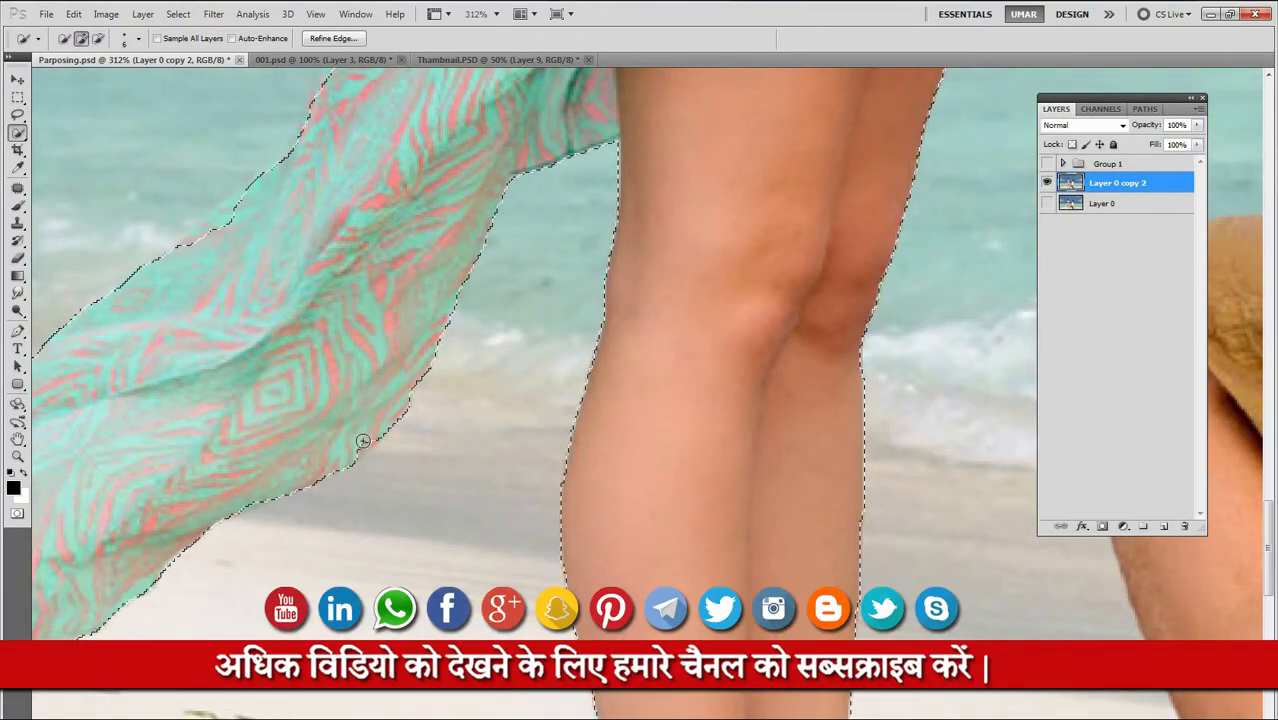
Add the man's shirt, shorts and both legs to the selection, including the edge of his rear foot
scroll(472, 338, down, 6)
drag(722, 371, 530, 380)
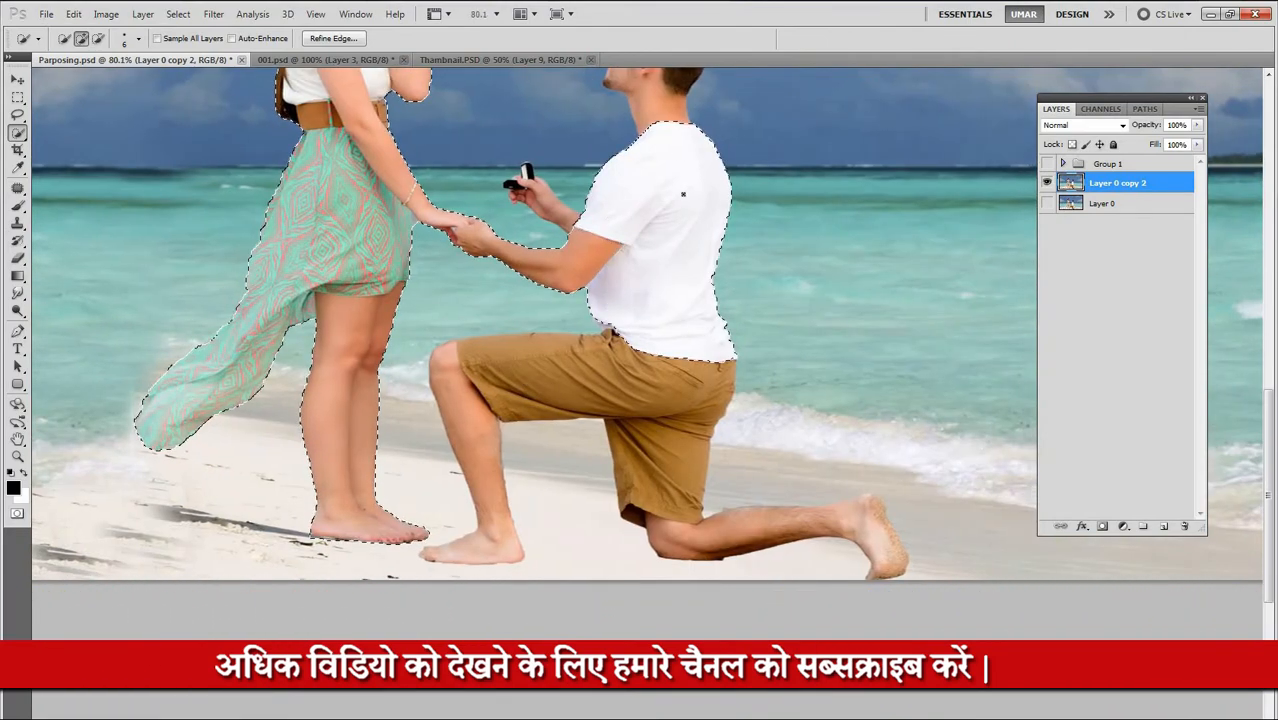
drag(458, 423, 470, 475)
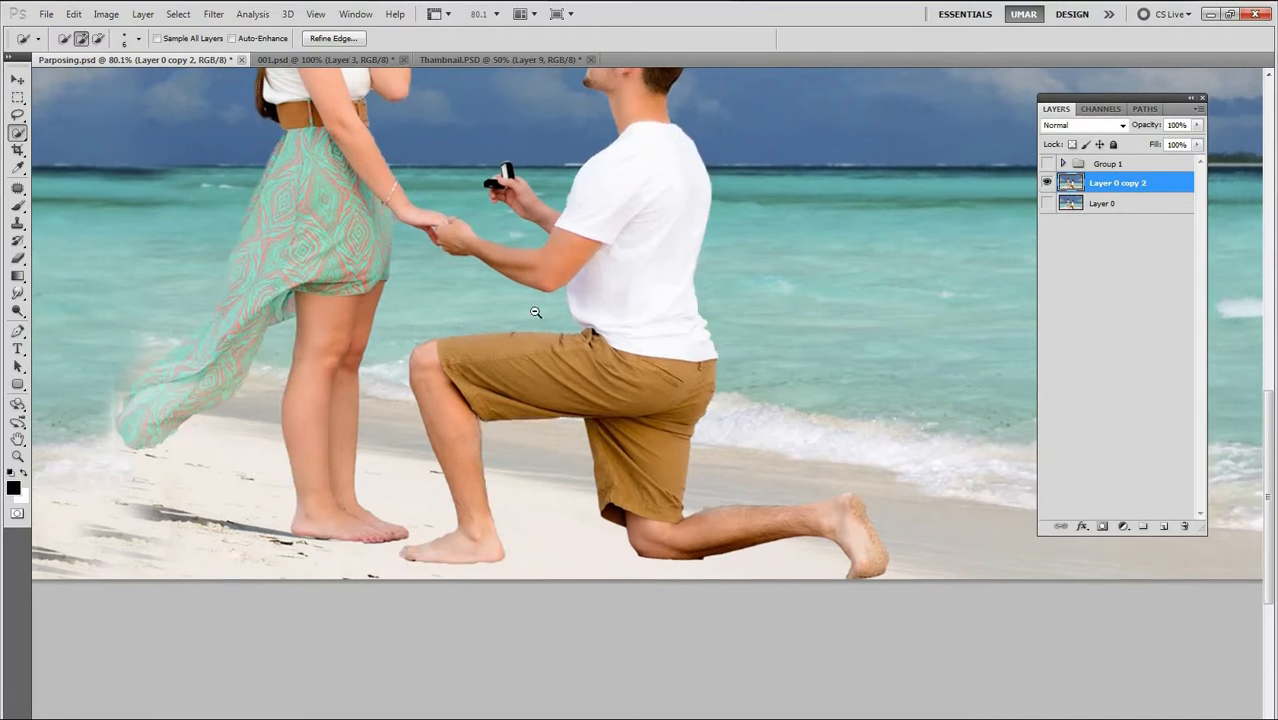
drag(535, 312, 536, 309)
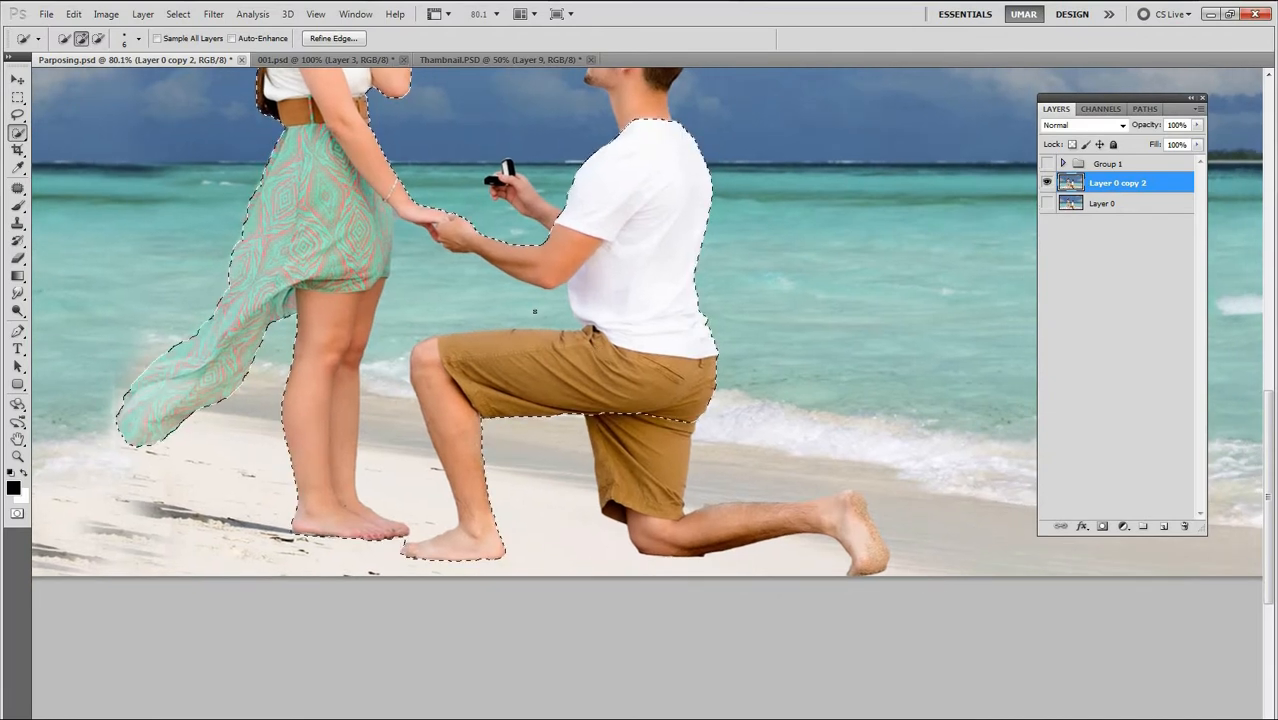
drag(393, 425, 412, 477)
drag(515, 361, 368, 349)
mouse_move(512, 465)
mouse_down()
mouse_move(501, 520)
mouse_move(514, 534)
mouse_move(705, 515)
mouse_up()
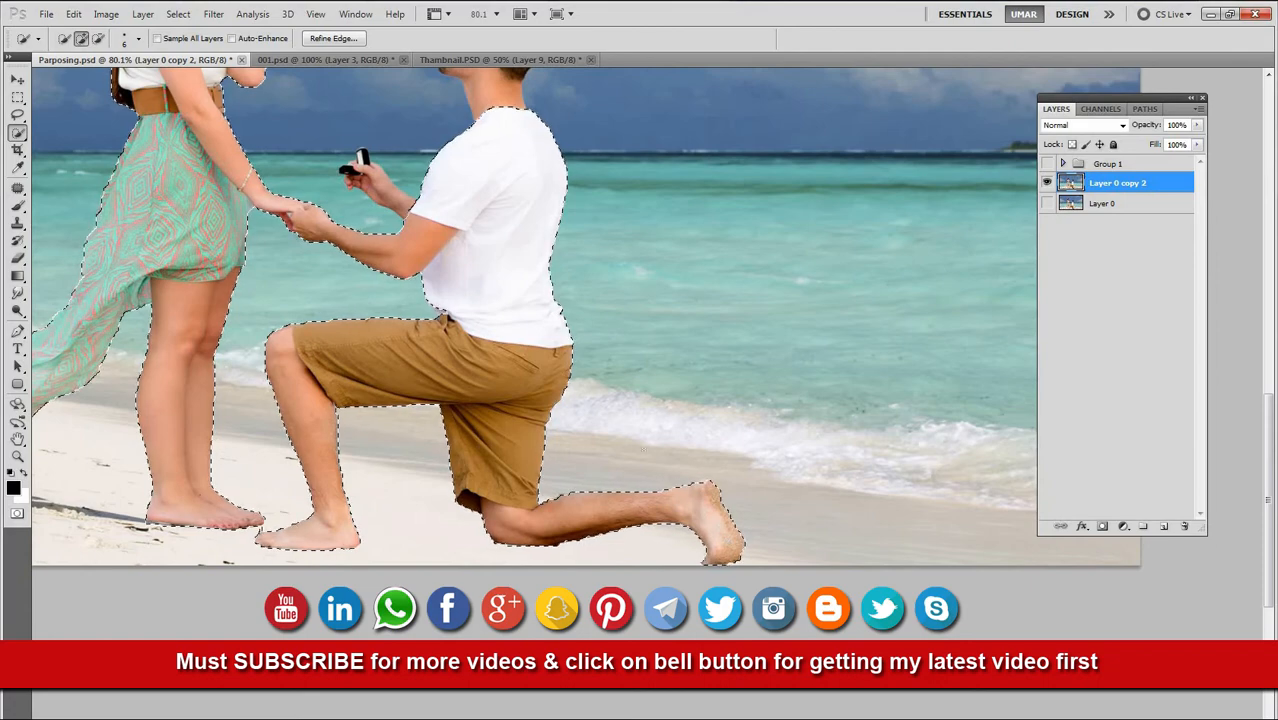
drag(730, 485, 880, 479)
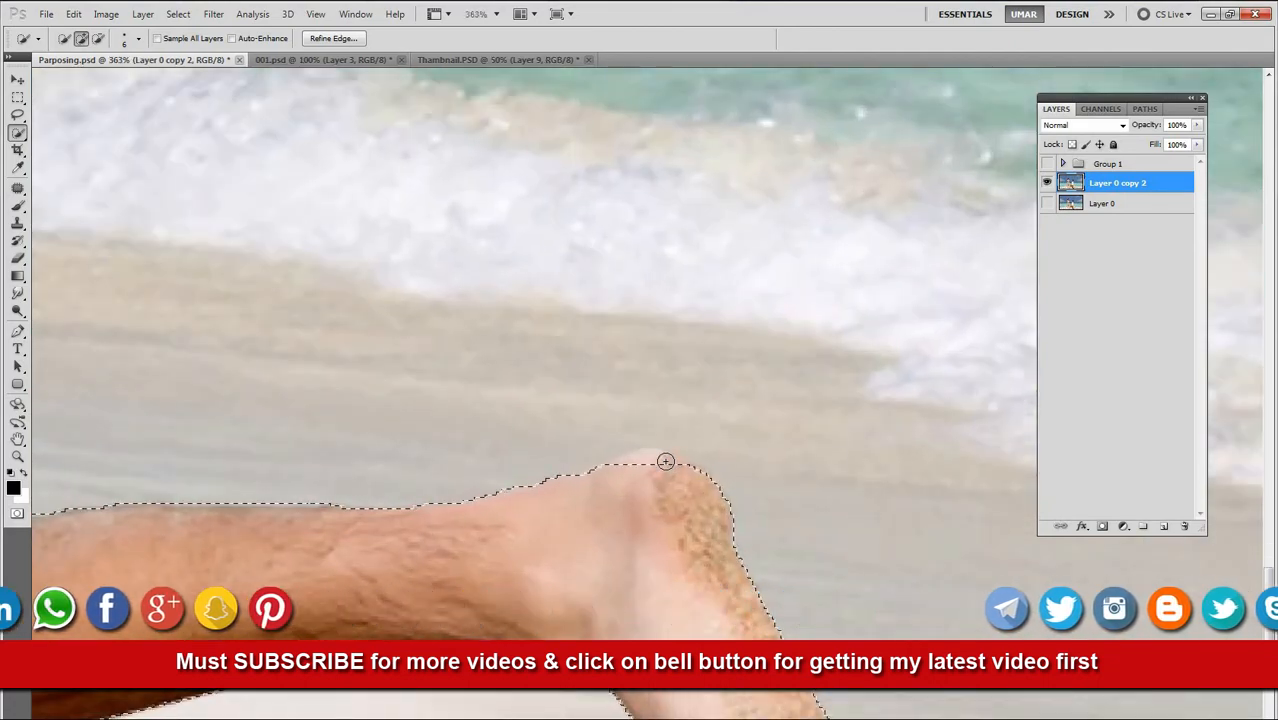
click(646, 455)
mouse_move(709, 455)
mouse_down()
mouse_move(719, 476)
mouse_move(566, 424)
mouse_move(571, 616)
mouse_up()
Add the man's neck, face and hair to the selection
drag(556, 287, 604, 292)
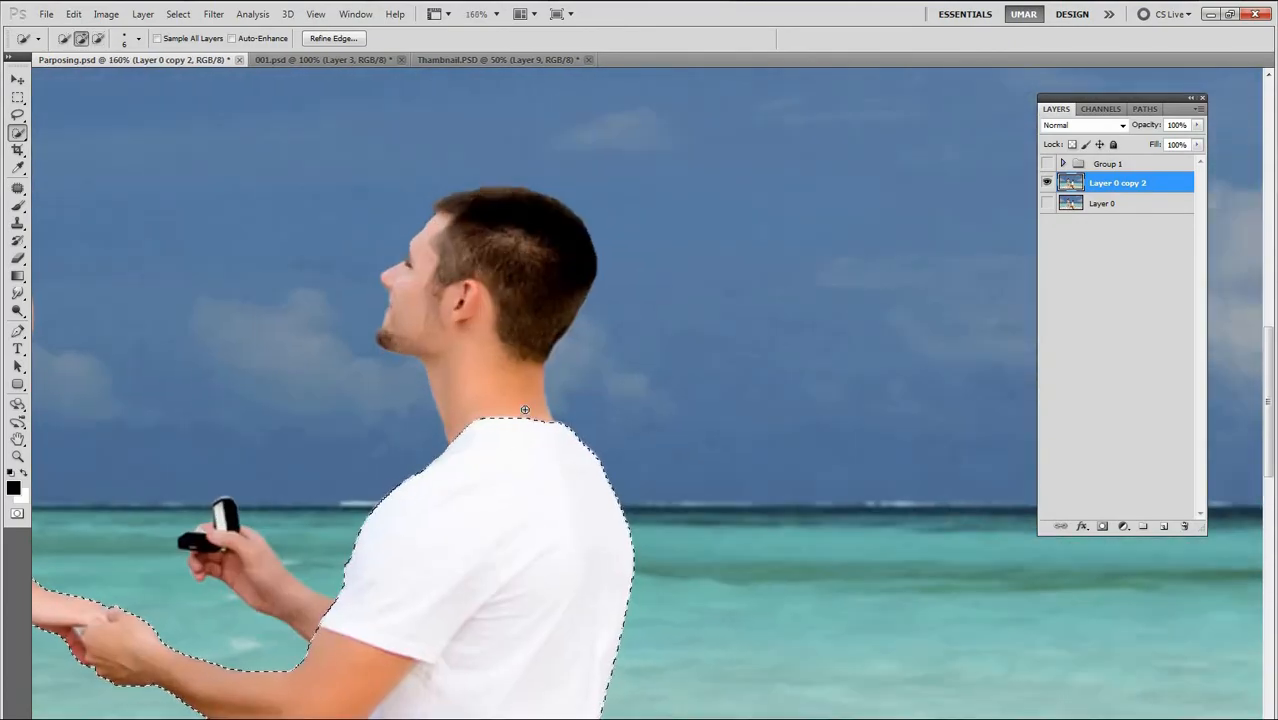
mouse_move(519, 297)
mouse_down()
mouse_move(528, 271)
mouse_move(456, 214)
mouse_move(507, 206)
mouse_move(500, 238)
mouse_up()
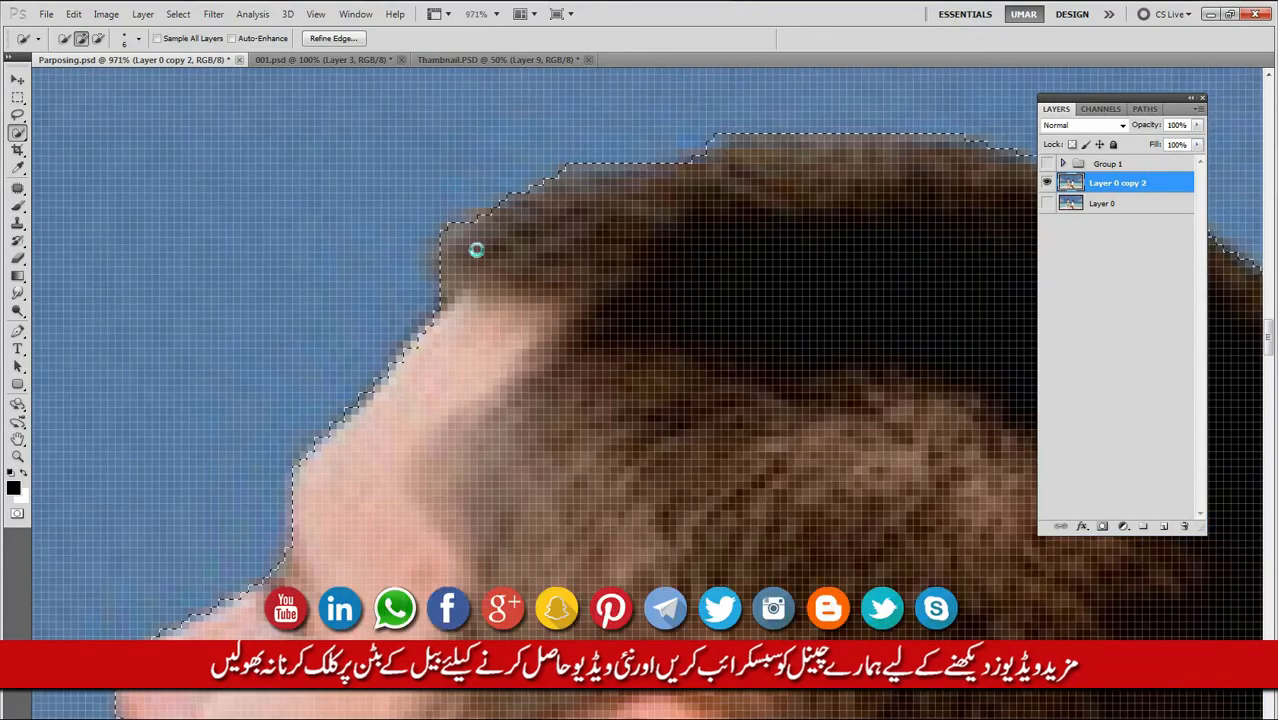
key(ctrl+0)
Add the man's raised hand and ring box to the selection and subtract the strip of sea beside the box
mouse_move(500, 447)
mouse_down()
mouse_move(621, 484)
mouse_move(497, 333)
mouse_move(515, 352)
mouse_move(476, 330)
mouse_move(493, 326)
mouse_up()
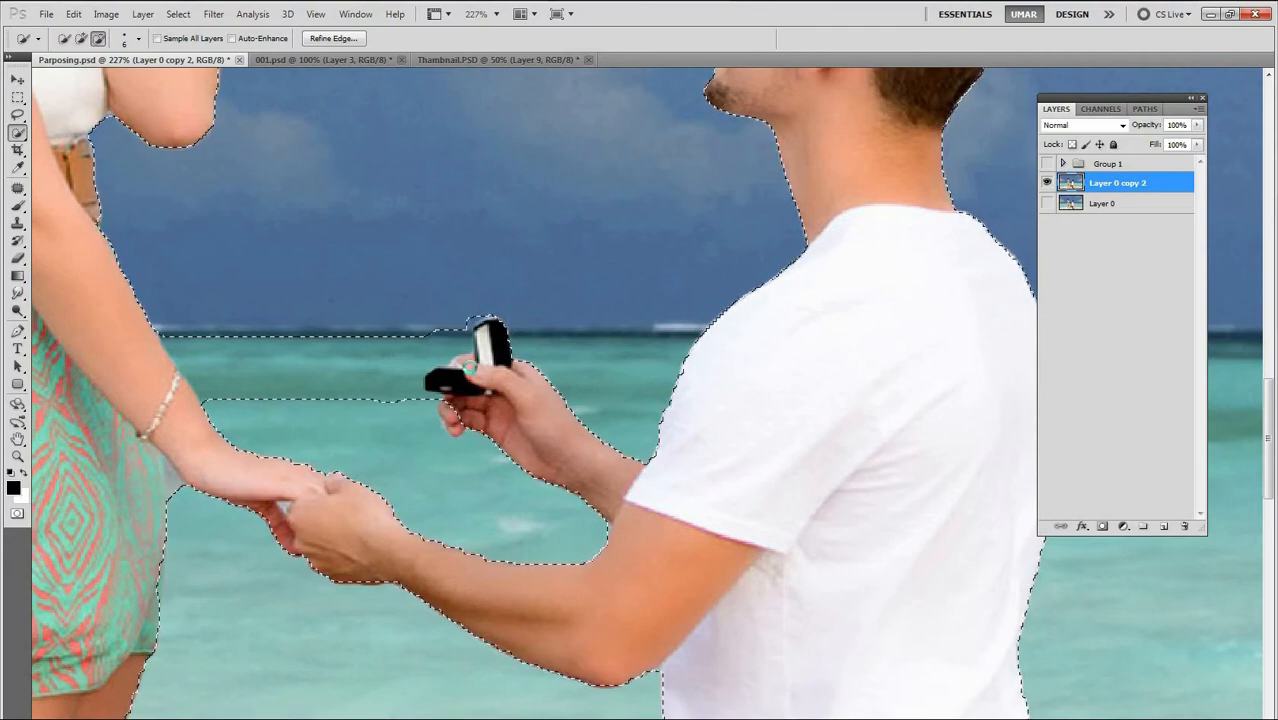
drag(456, 327, 433, 354)
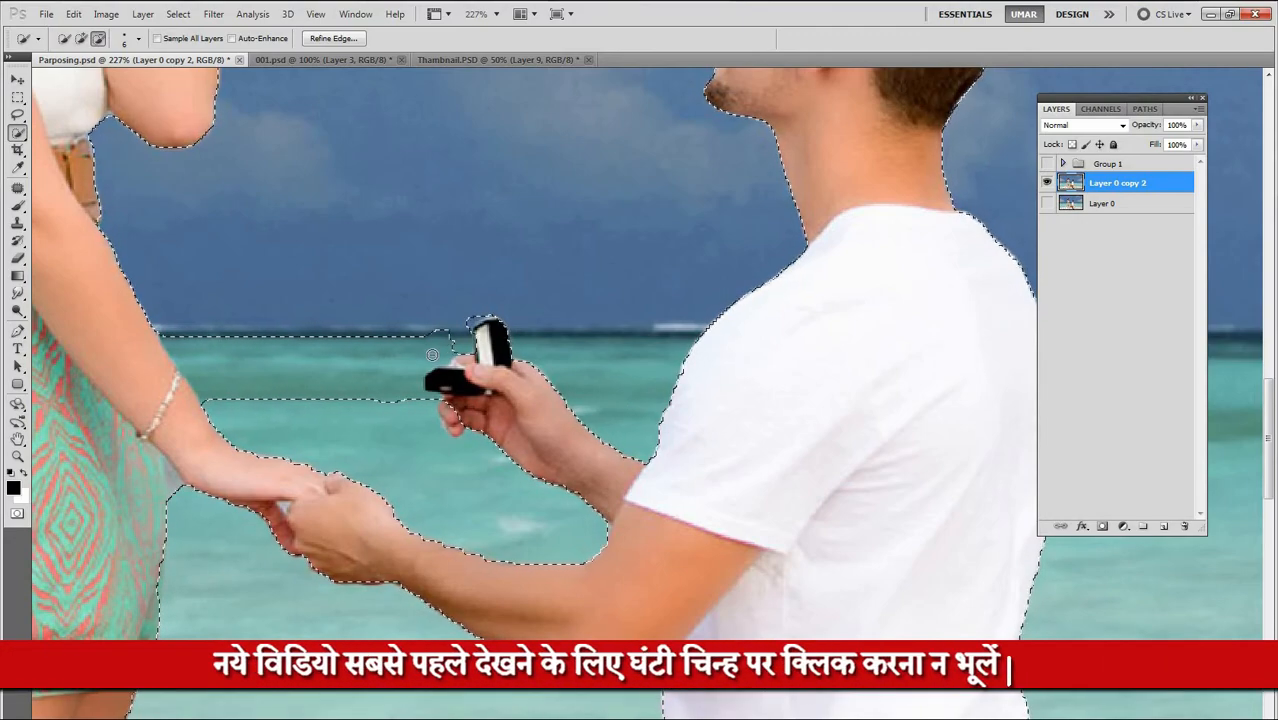
click(428, 335)
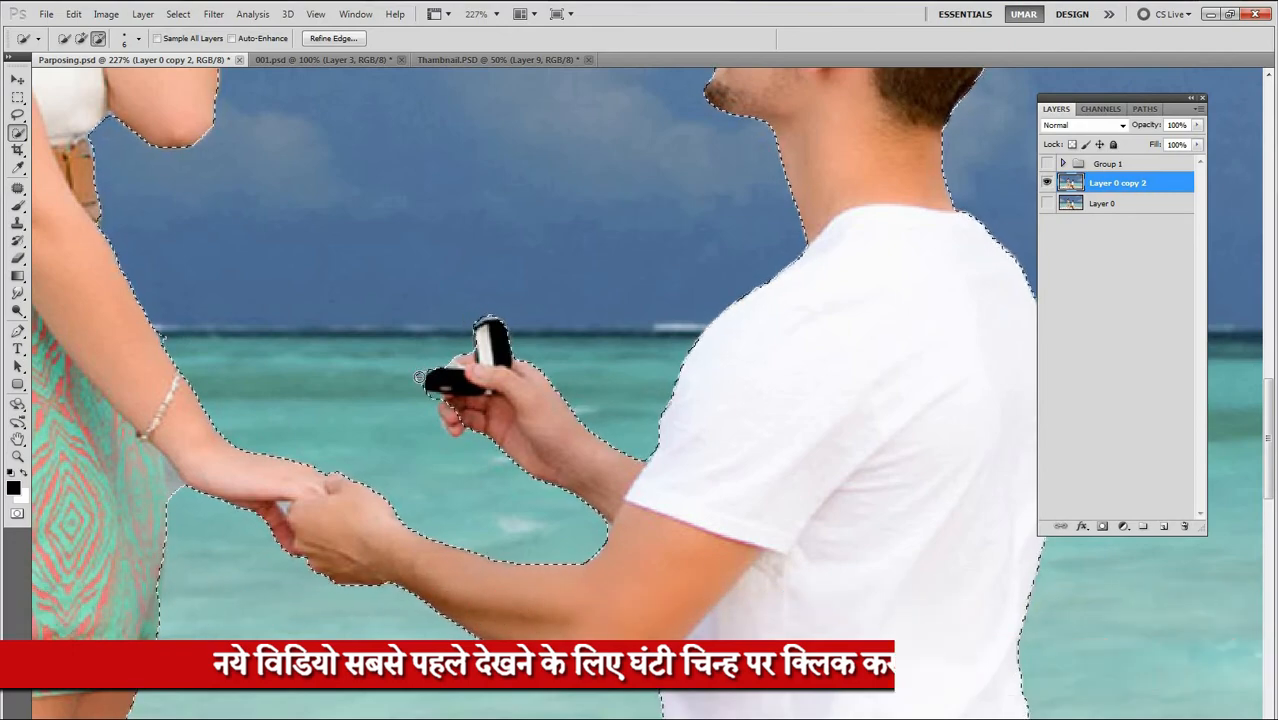
key(ctrl+0)
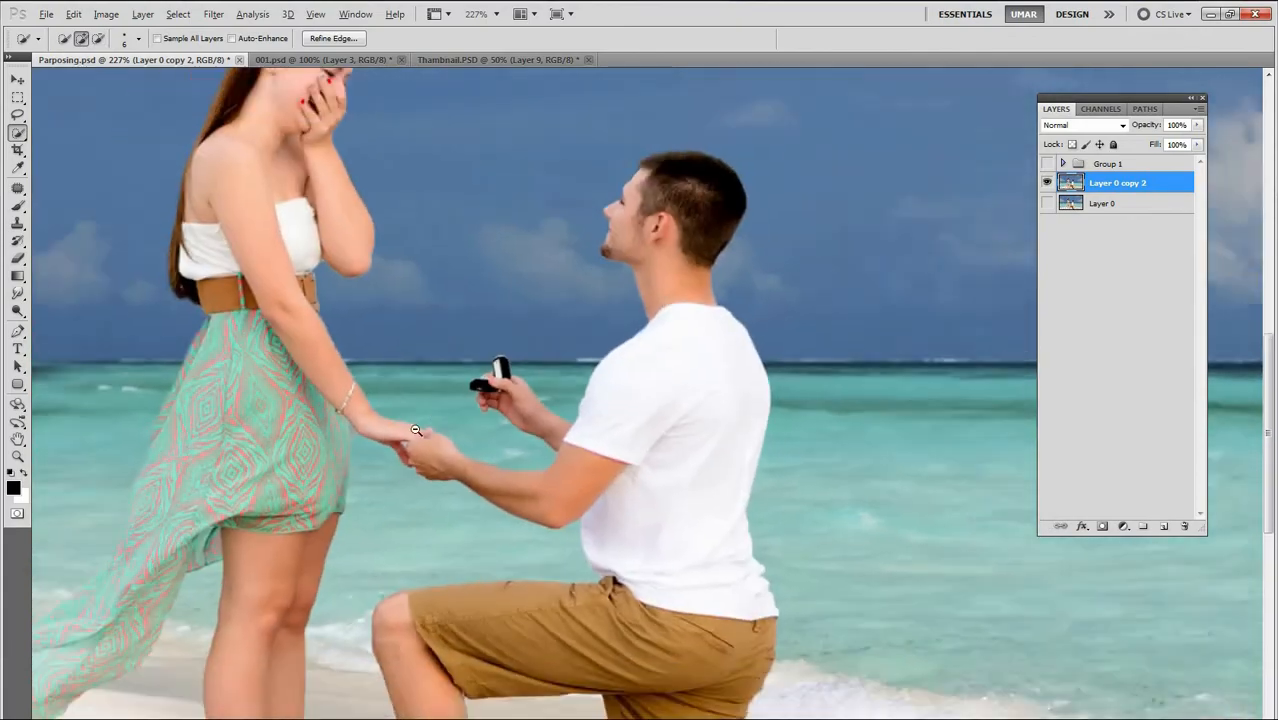
alt+click(546, 430)
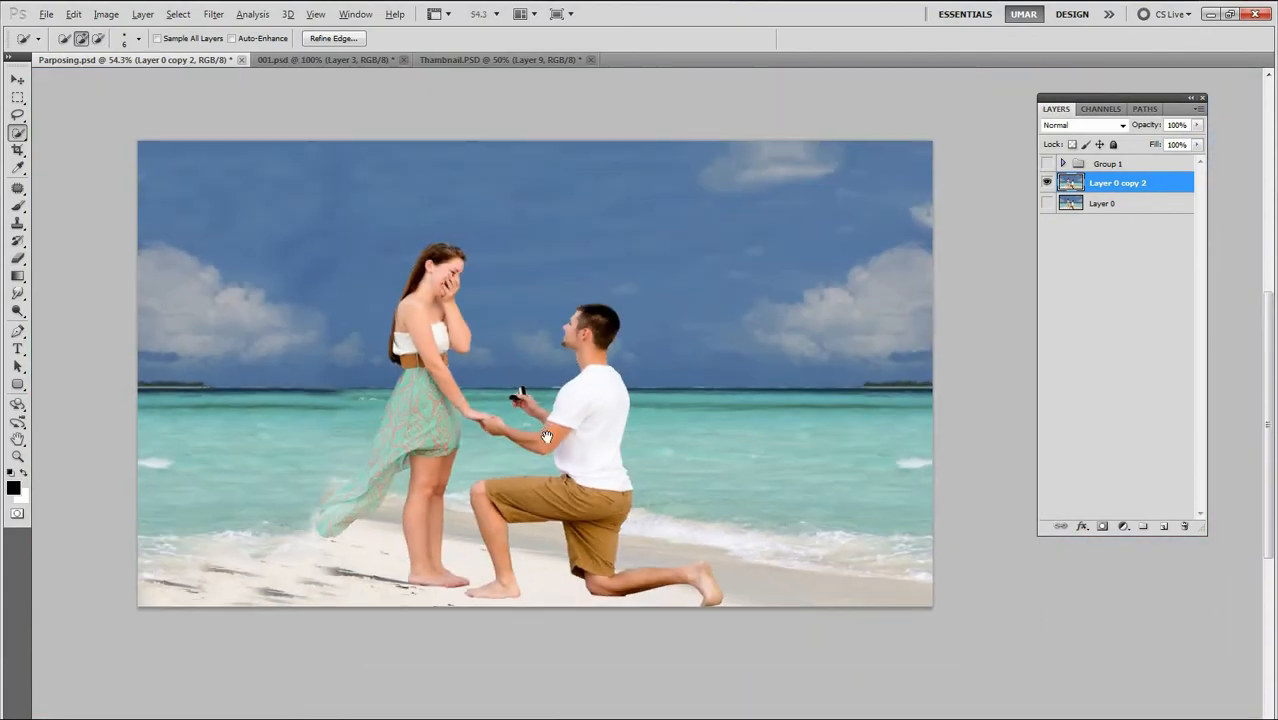
Copy the selected couple from Layer 0 copy 2 onto a new layer
ctrl+click(566, 502)
drag(605, 474, 628, 447)
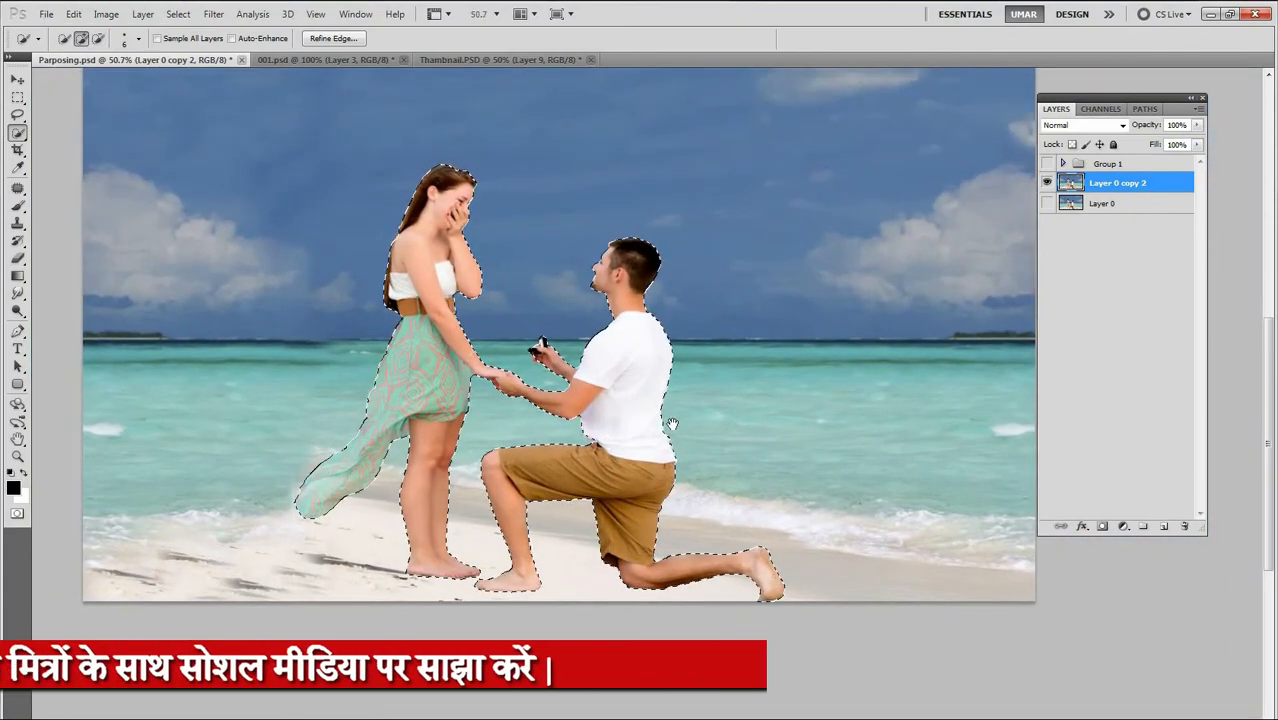
drag(644, 402, 672, 424)
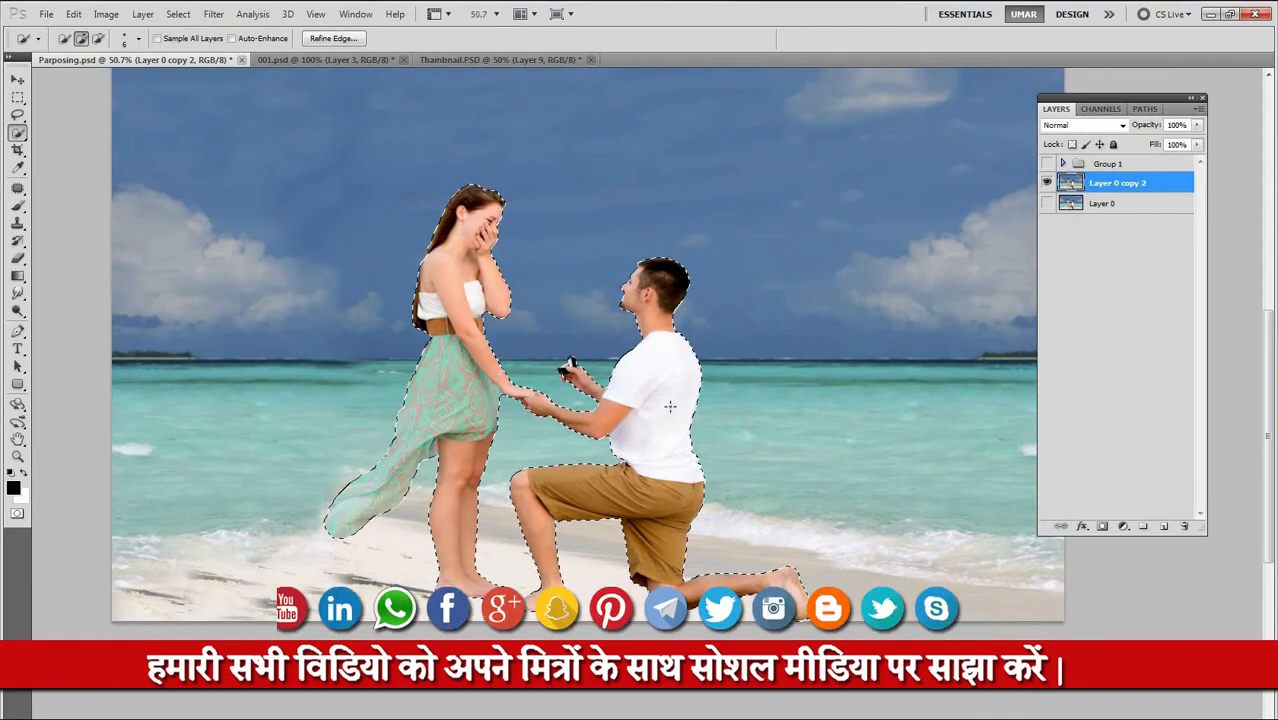
key(l)
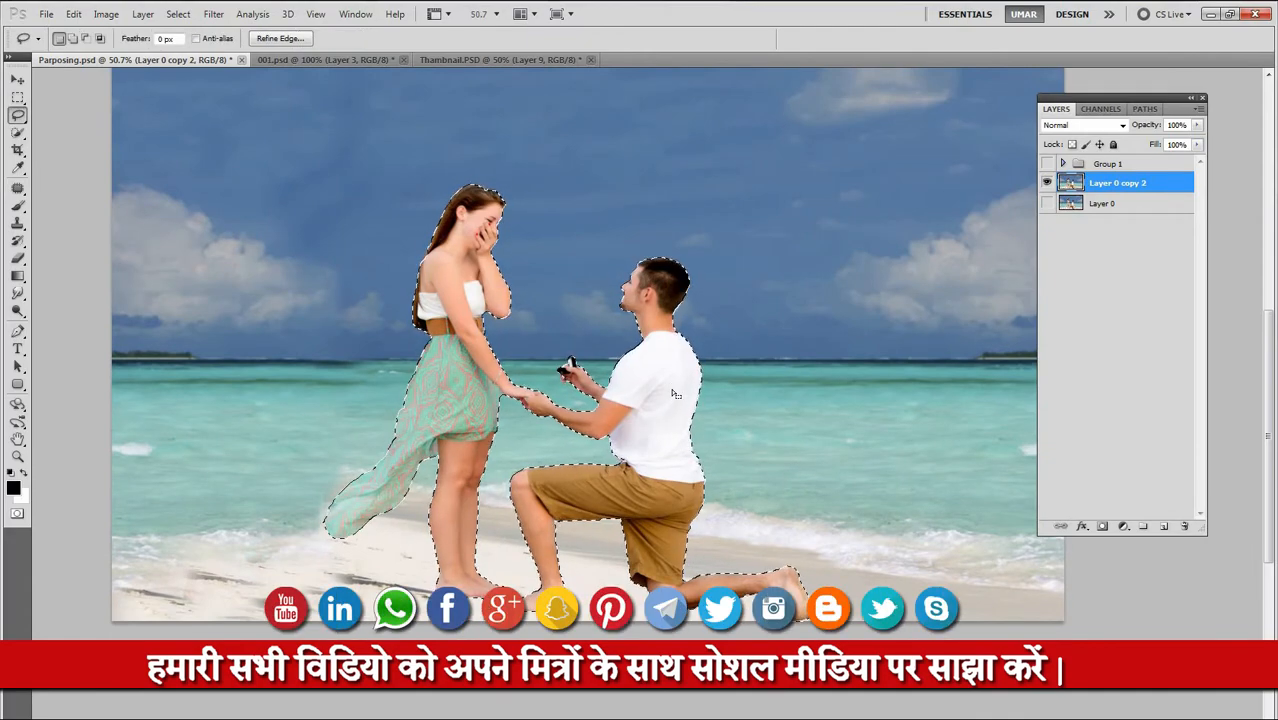
right_click(676, 383)
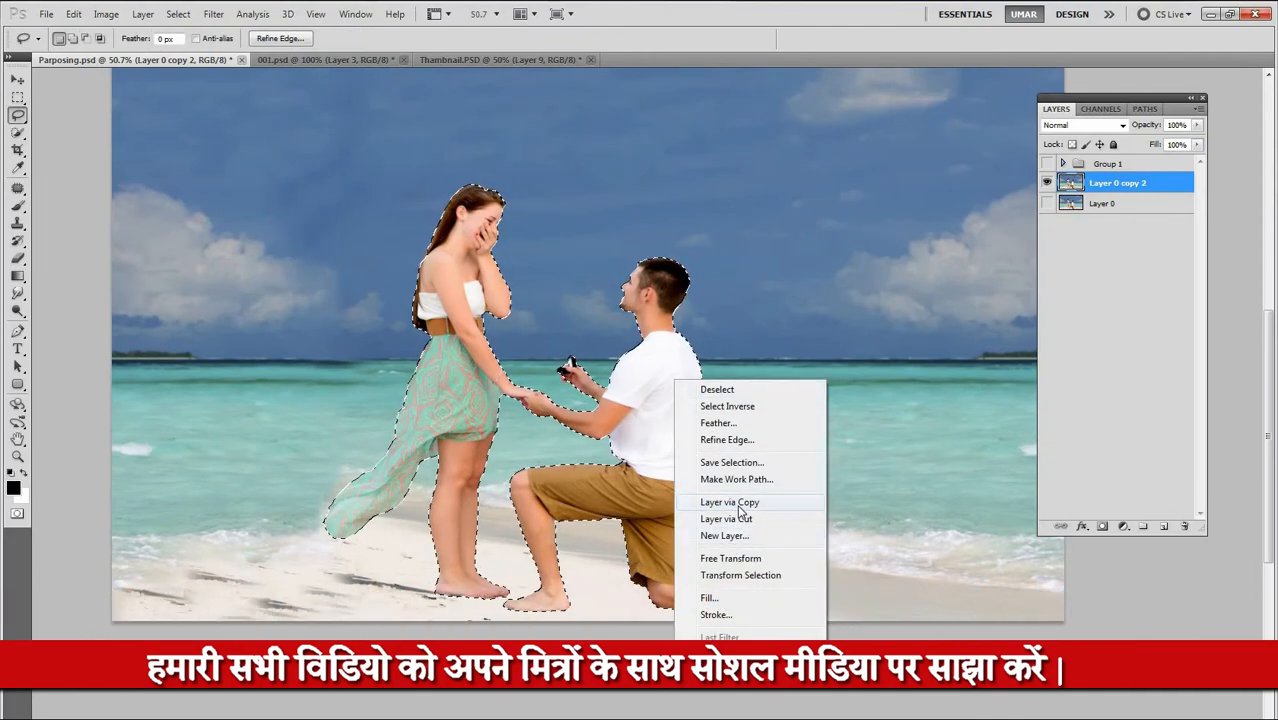
click(728, 502)
Hide Layer 0 copy 2 and delete the faint stray line between the woman's forearm and the ring box on the cutout layer
click(1047, 201)
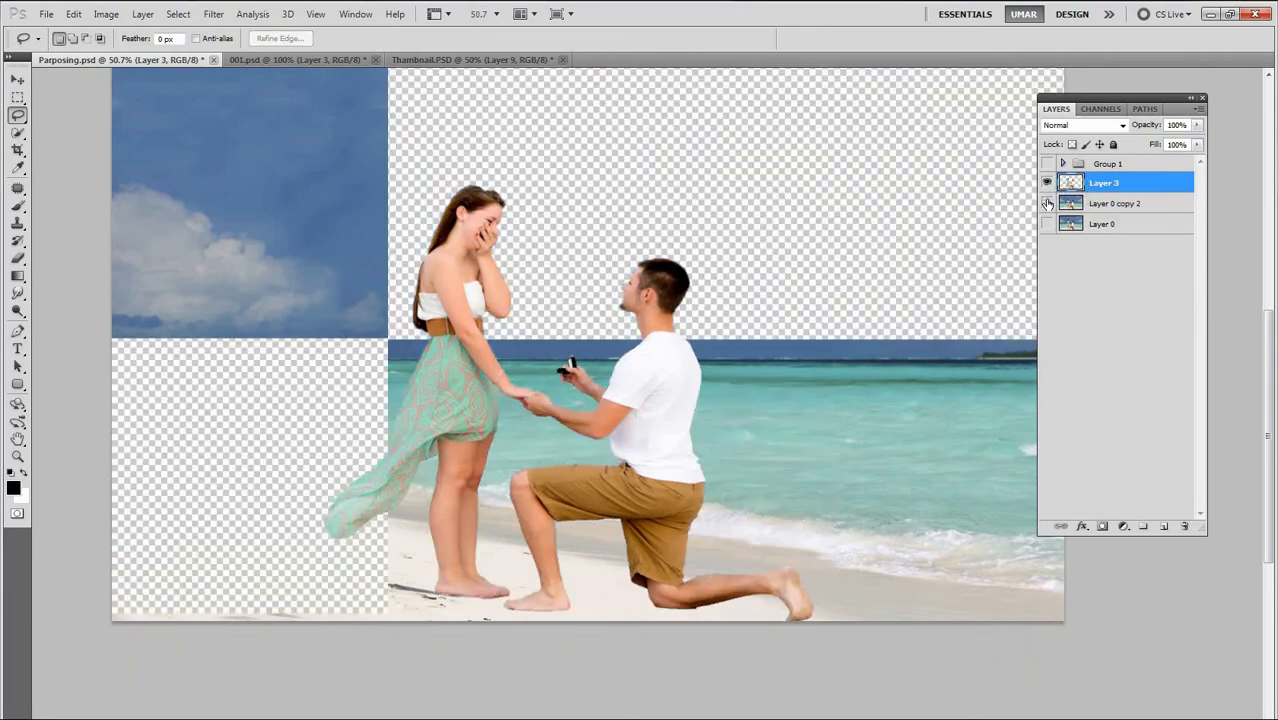
click(1047, 183)
click(1047, 183)
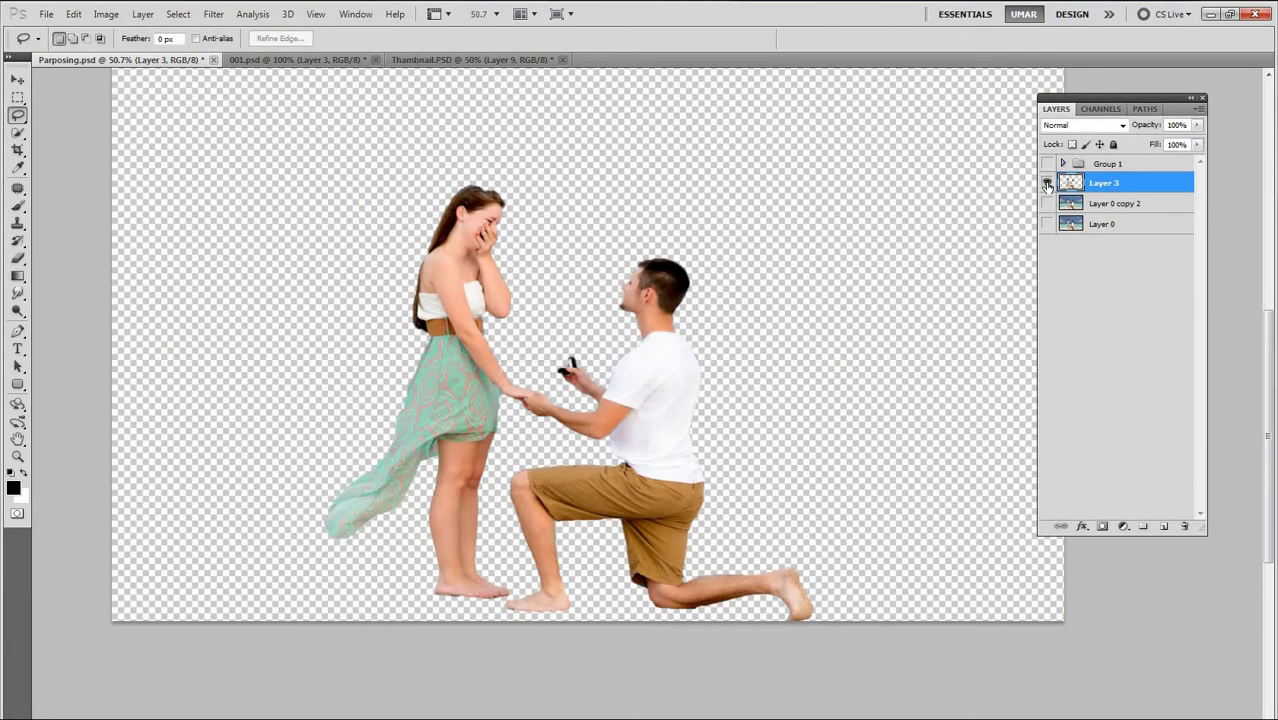
drag(514, 378, 729, 267)
drag(740, 261, 722, 318)
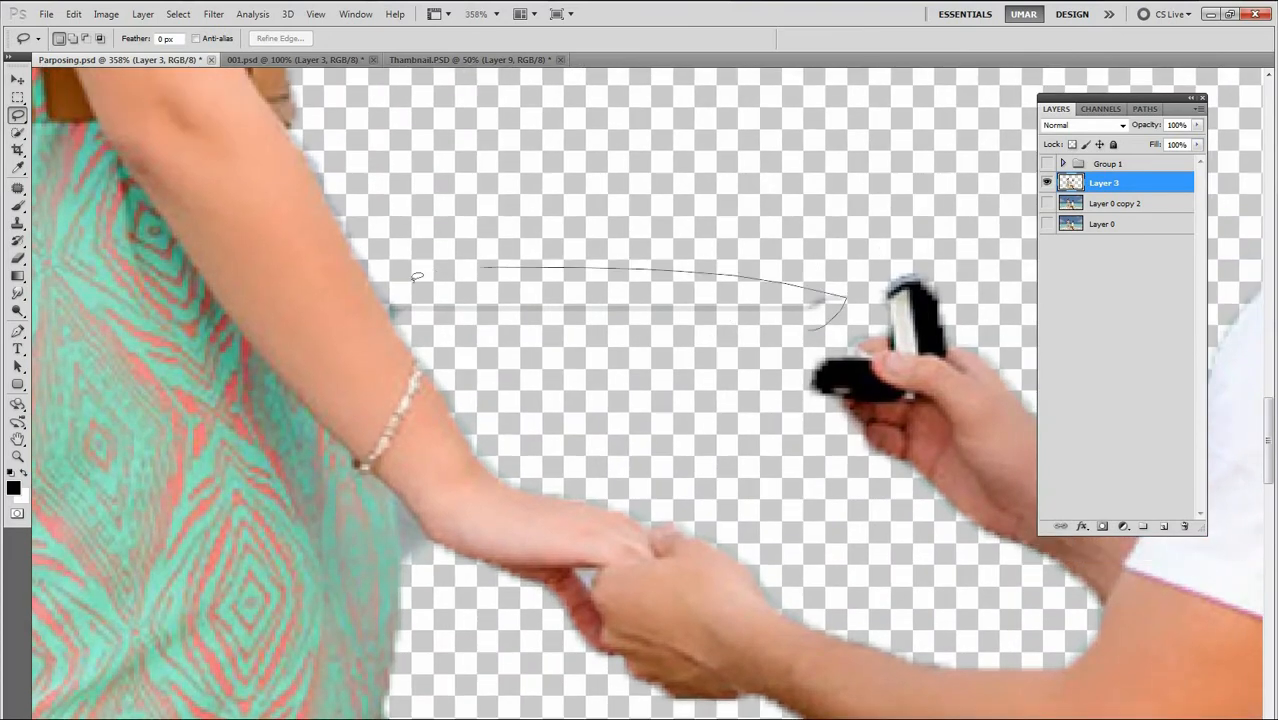
drag(674, 333, 410, 318)
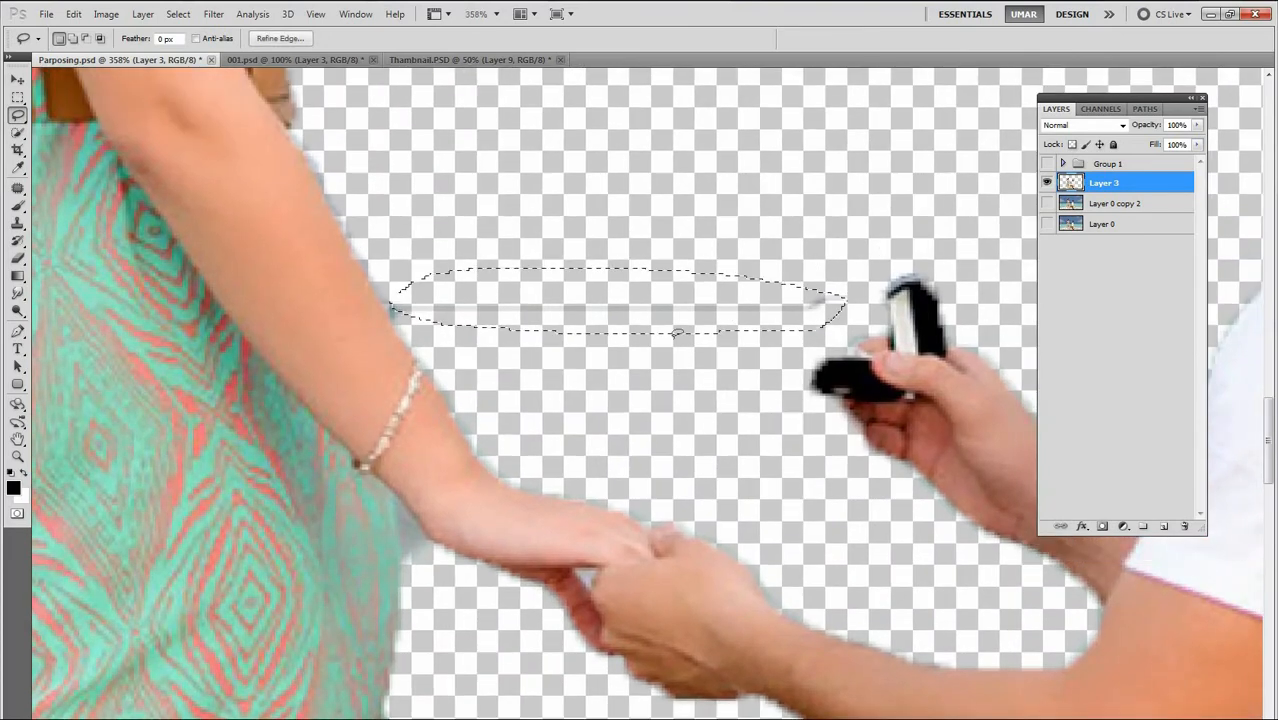
drag(880, 230, 842, 237)
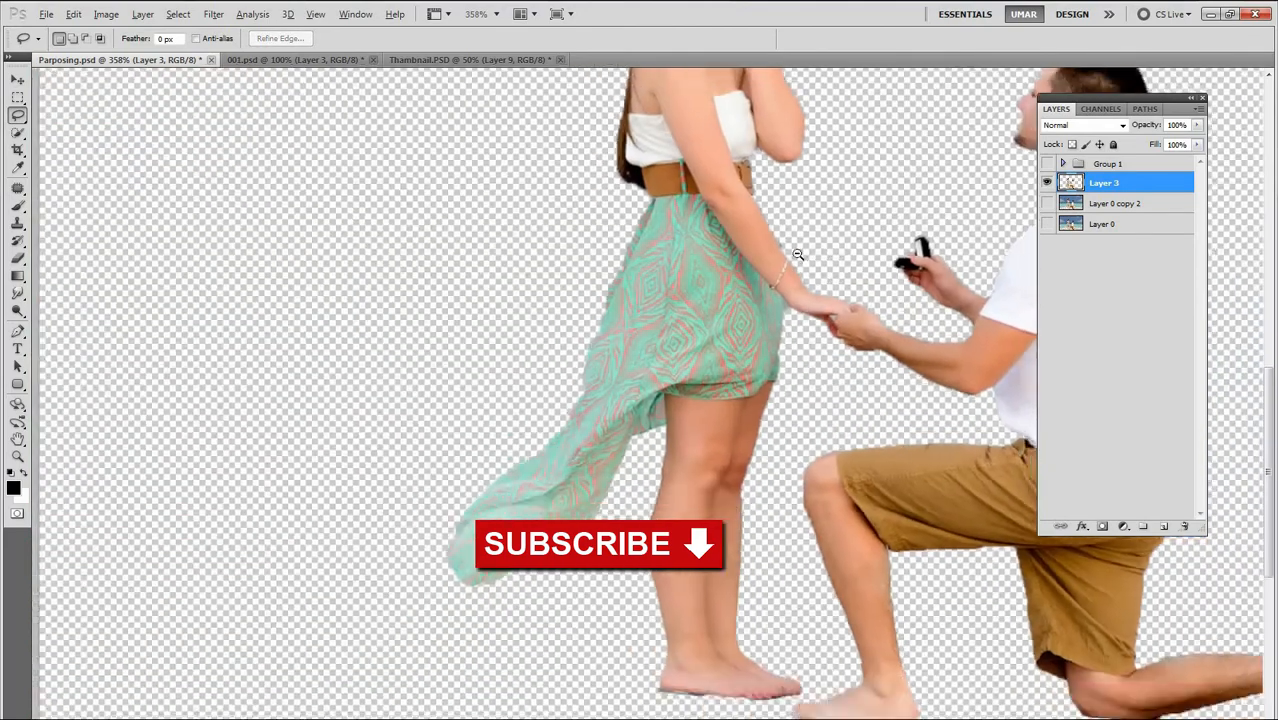
Show Layer 0 copy 2 again, make it the active layer and load the couple's outline from Layer 3 as a selection
click(1047, 204)
drag(880, 310, 740, 346)
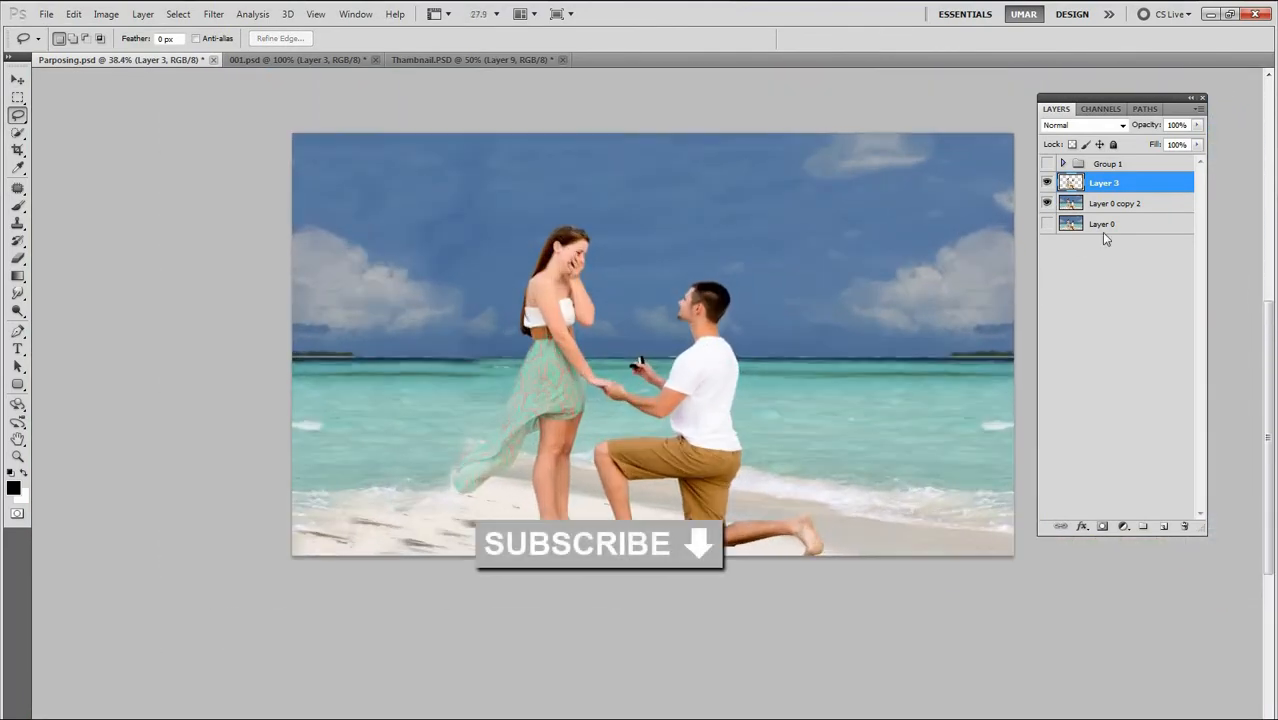
click(1100, 205)
drag(822, 317, 808, 323)
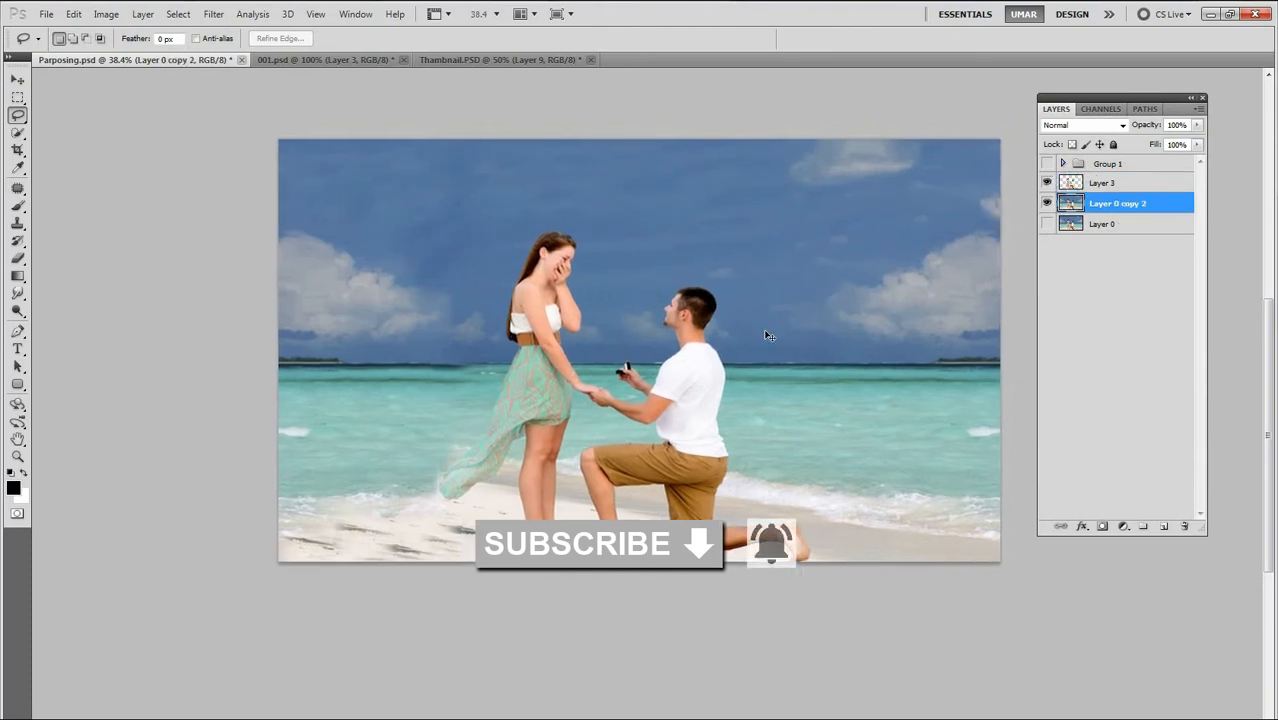
key(ctrl+t)
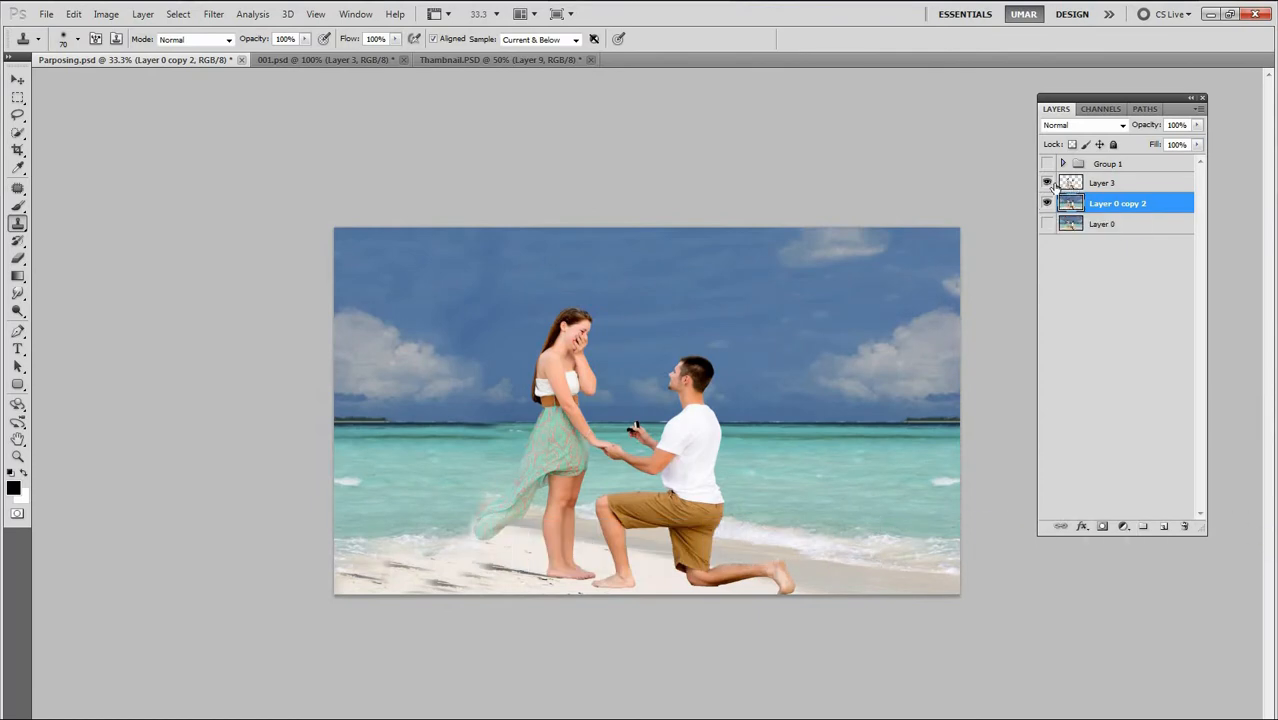
drag(687, 423, 860, 430)
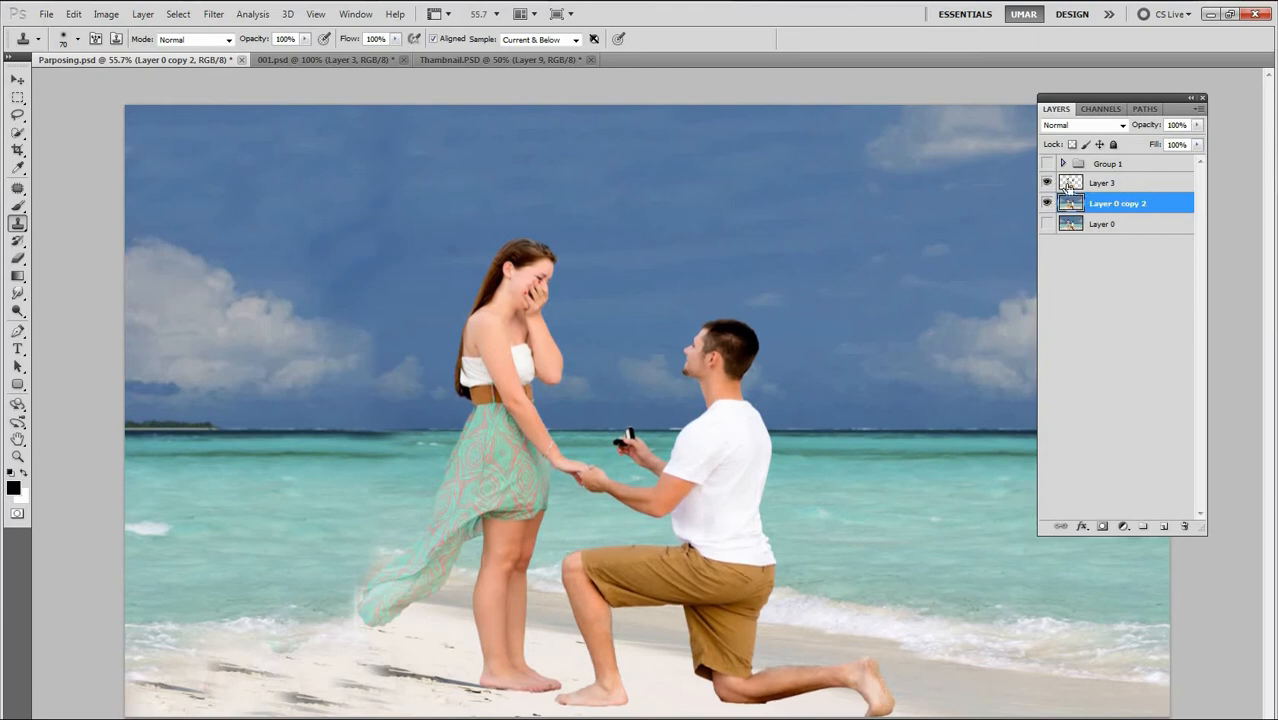
ctrl+click(1069, 183)
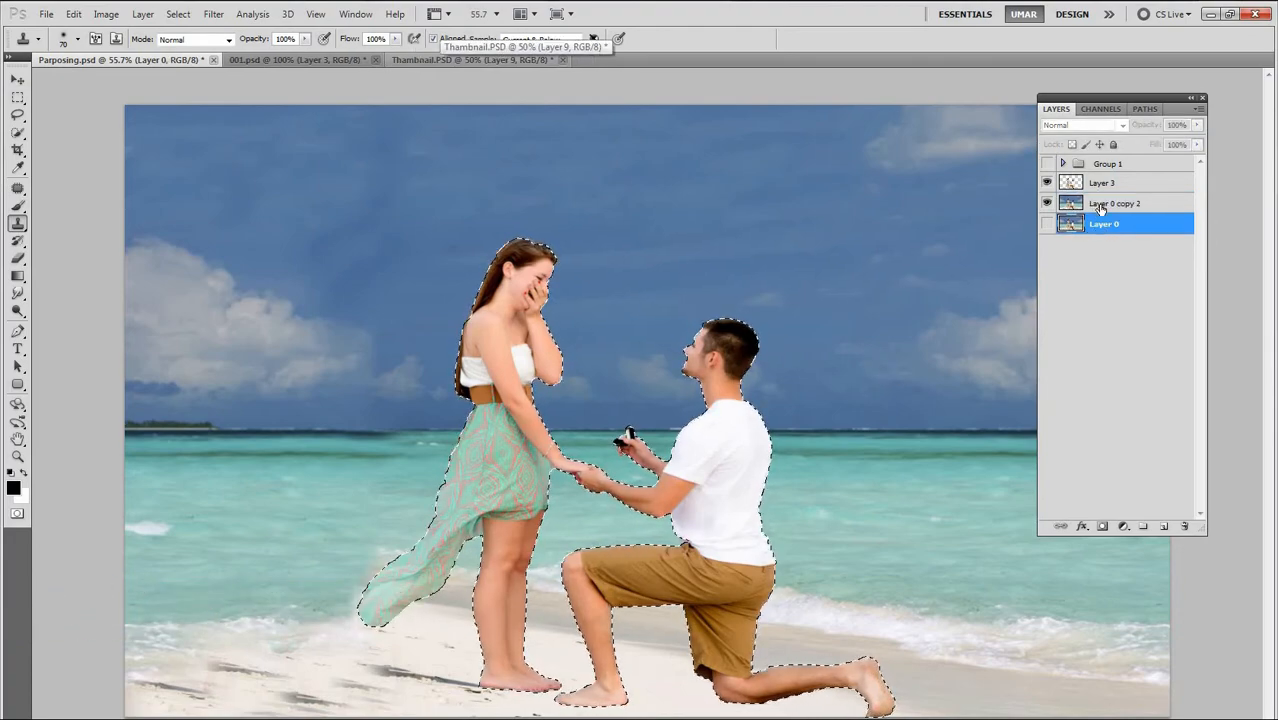
Fill the couple's area on Layer 0 copy 2 using Content-Aware and clear the selection
click(1046, 204)
click(1046, 204)
click(1046, 204)
click(1045, 203)
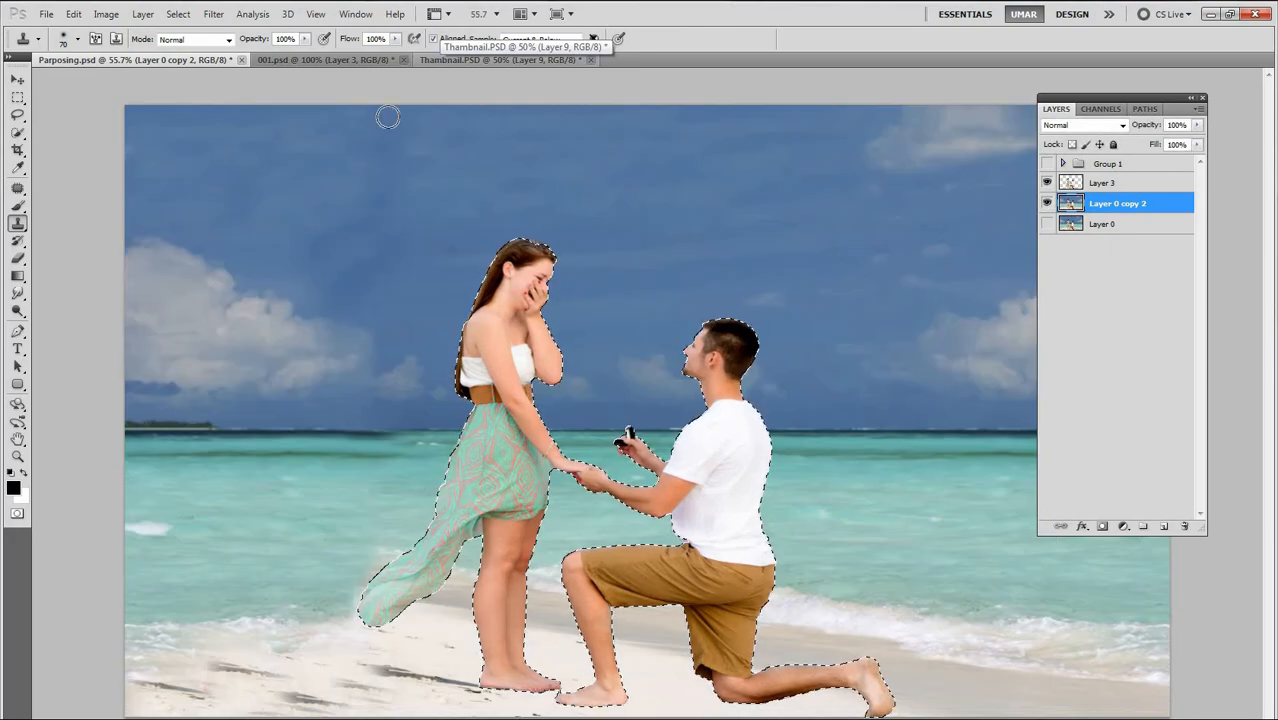
click(73, 14)
click(84, 231)
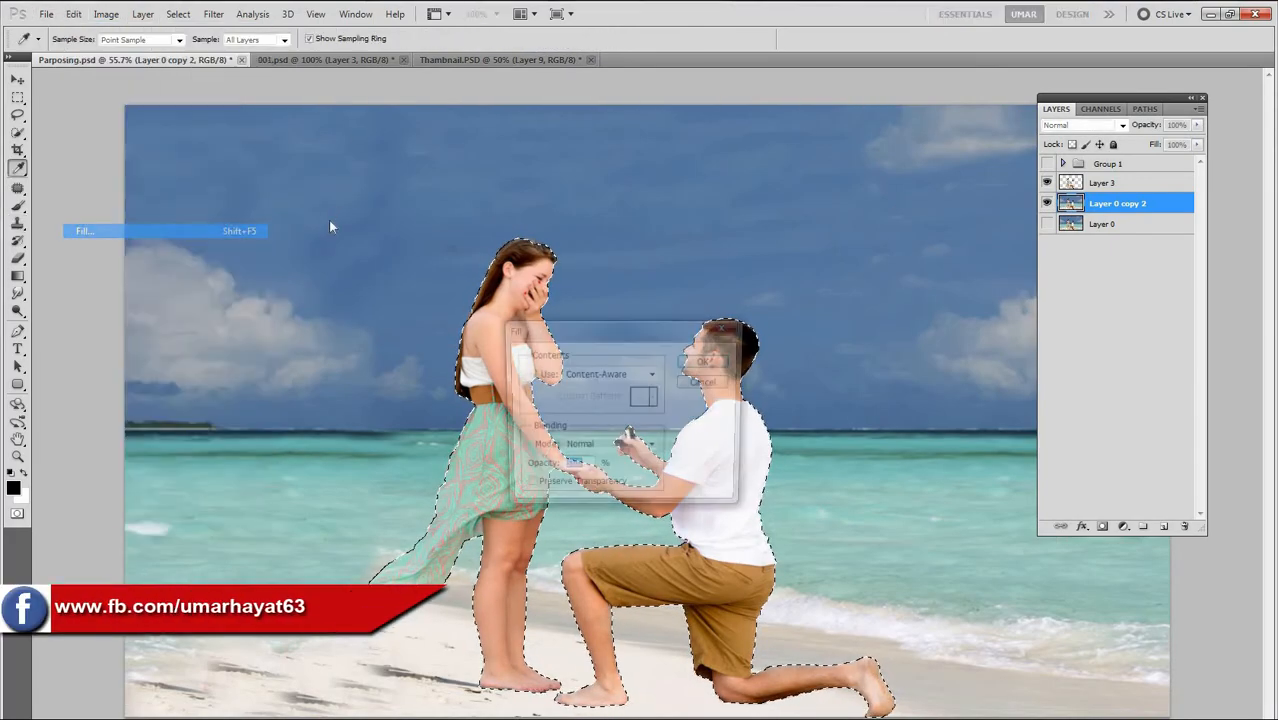
click(704, 362)
key(s)
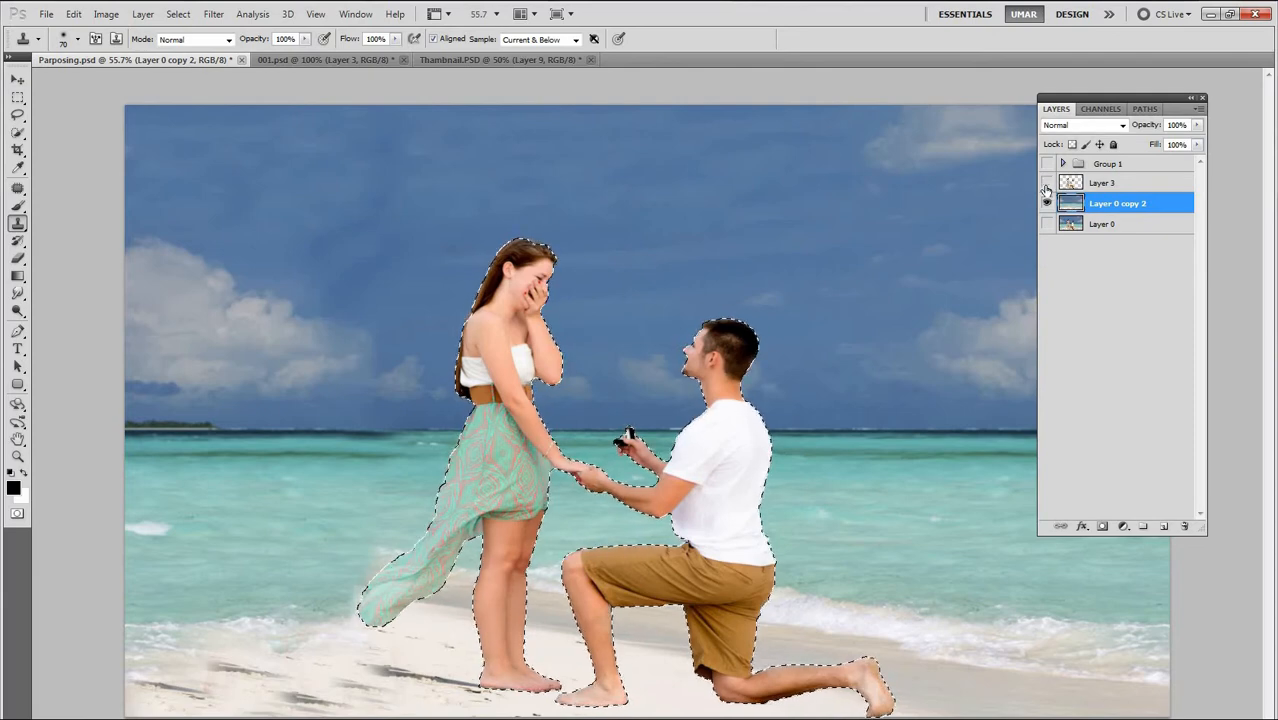
click(1046, 183)
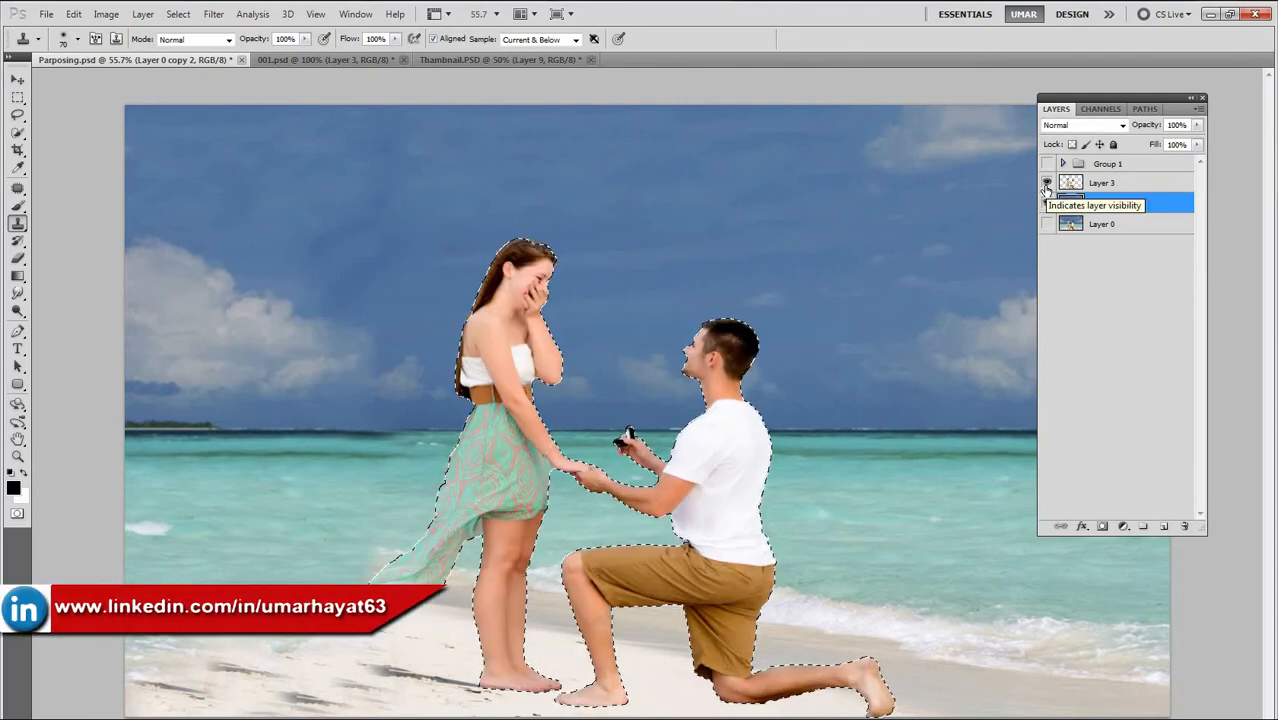
key(ctrl+d)
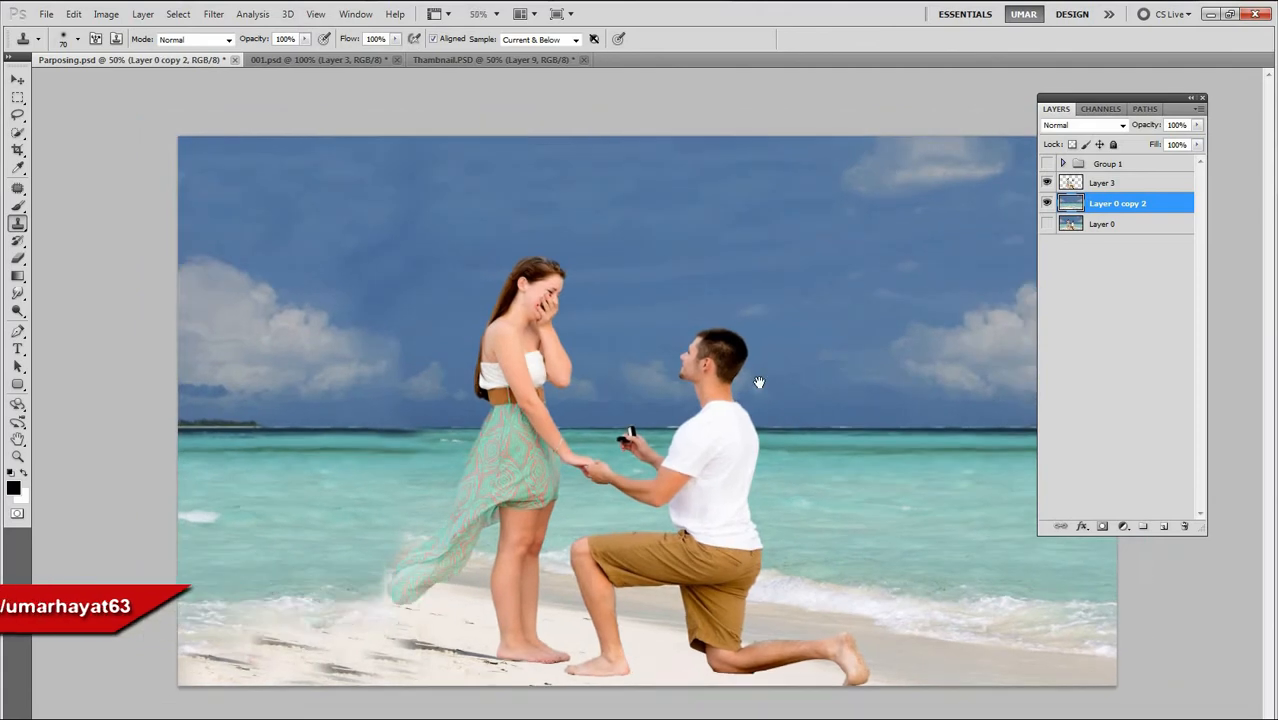
Free-transform Layer 0 copy 2 by lowering its upper edge to a height of about 49%, keeping the full width
alt+click(747, 460)
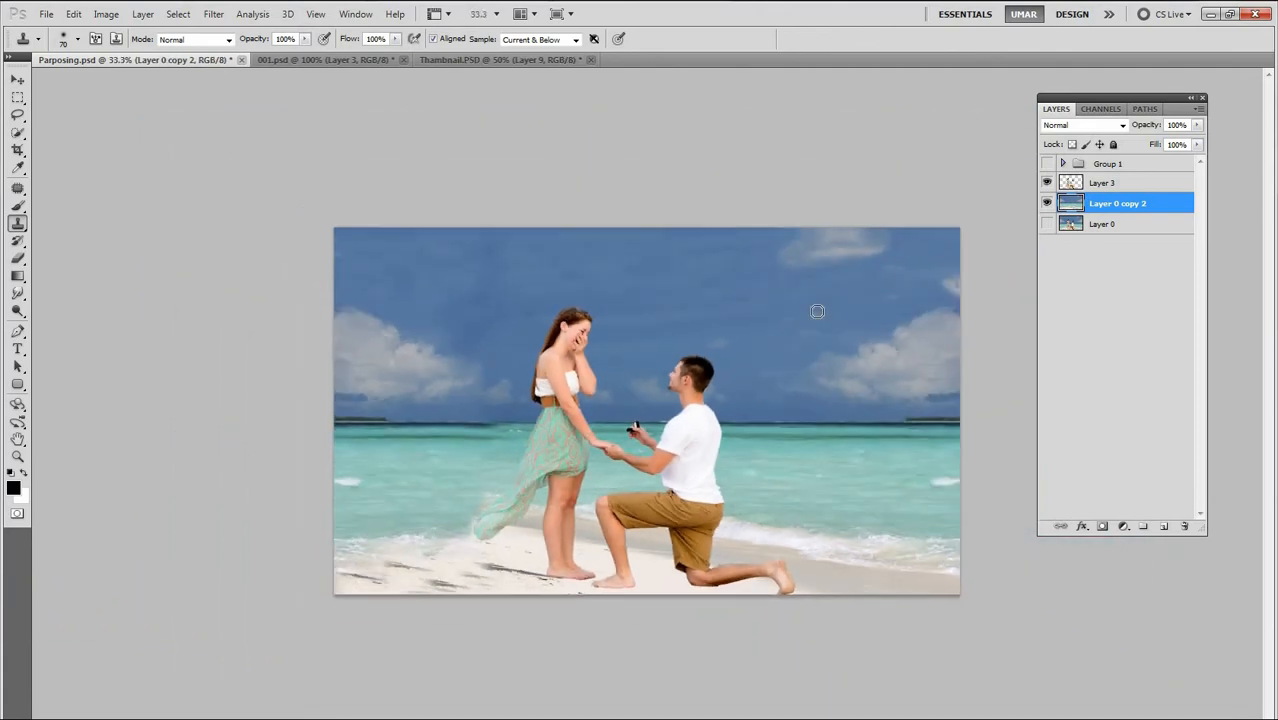
key(v)
key(ctrl+t)
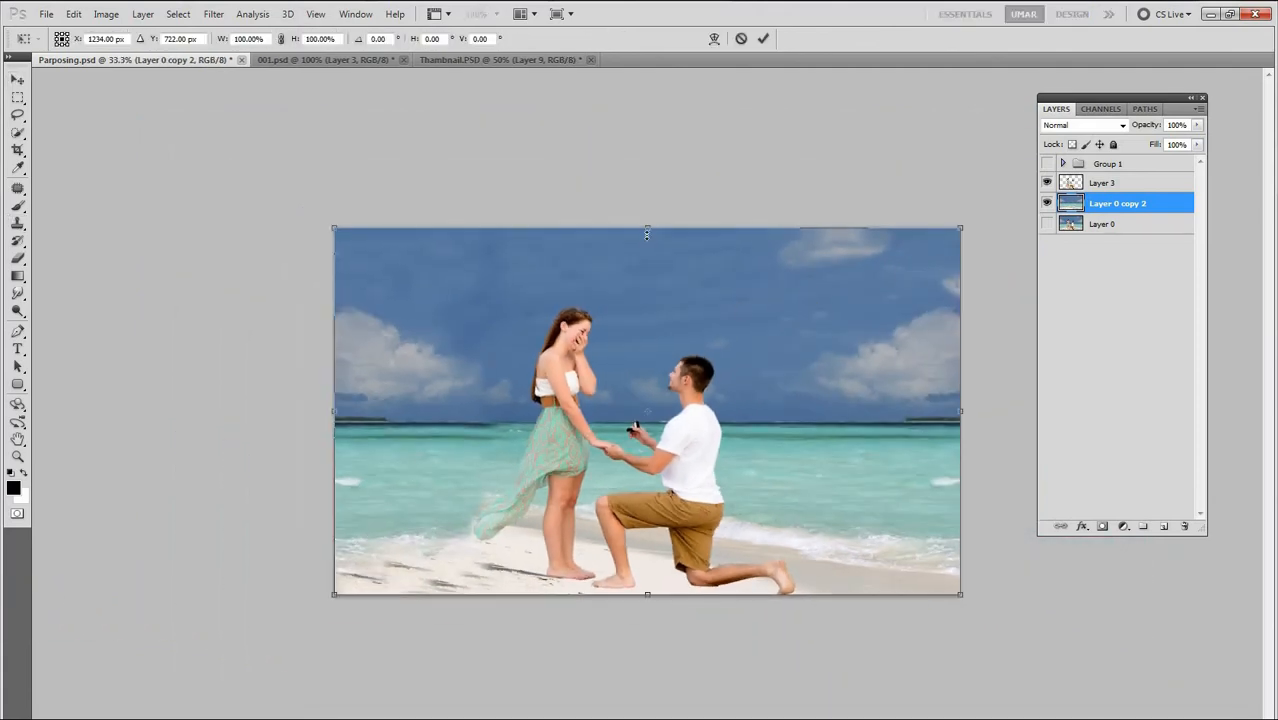
drag(648, 229, 647, 414)
Apply a perspective to the squashed beach by narrowing its upper edge symmetrically, nudge it to X 1234 px and commit the transform
right_click(872, 446)
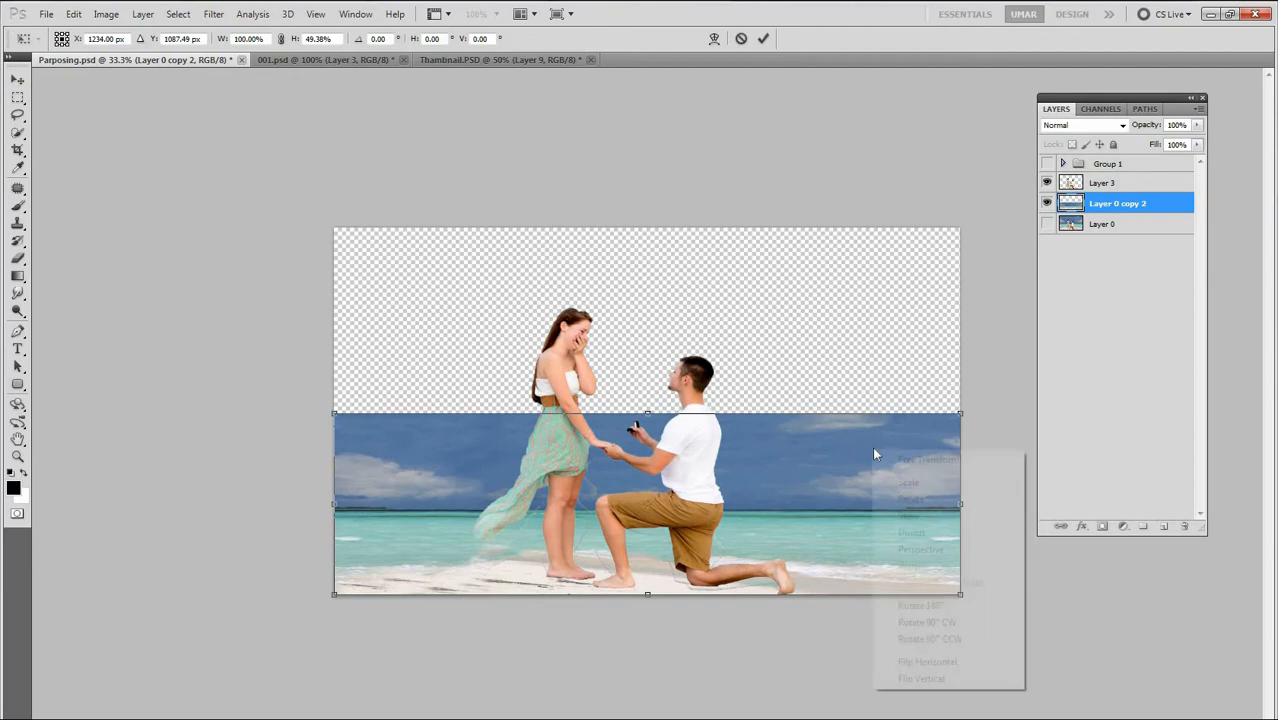
click(975, 459)
drag(948, 416, 766, 421)
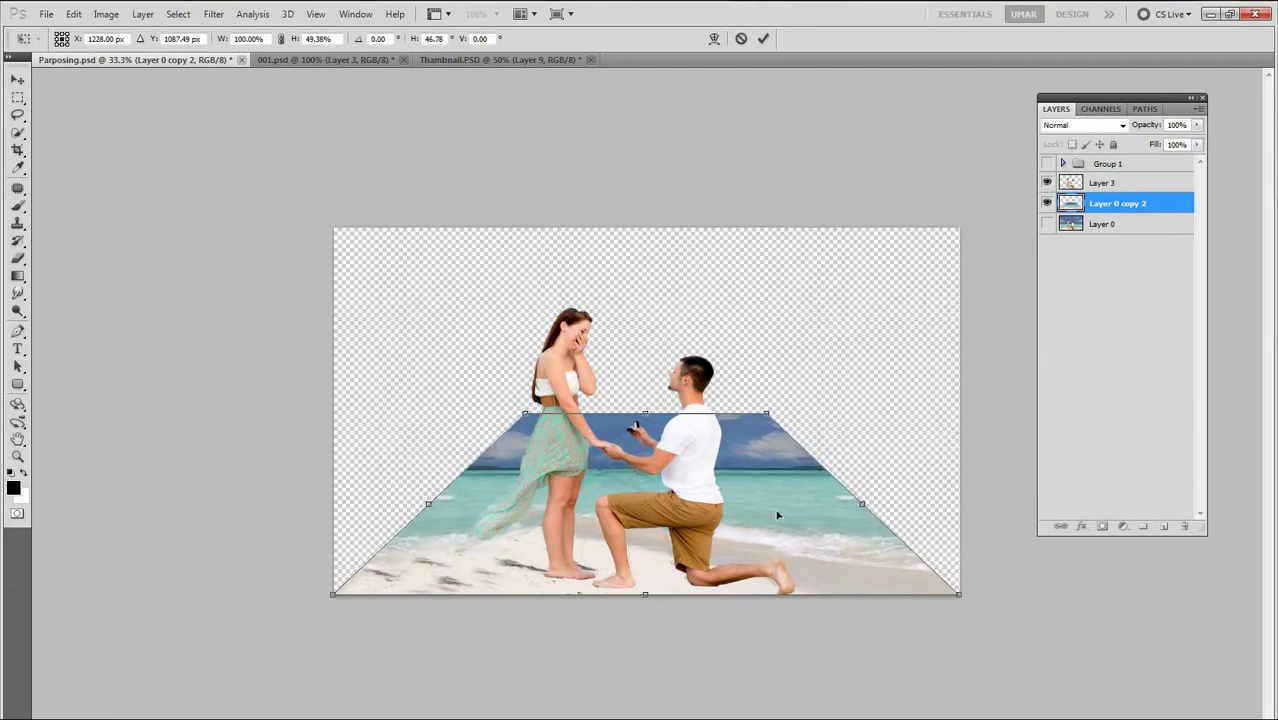
key(Right)
key(Right)
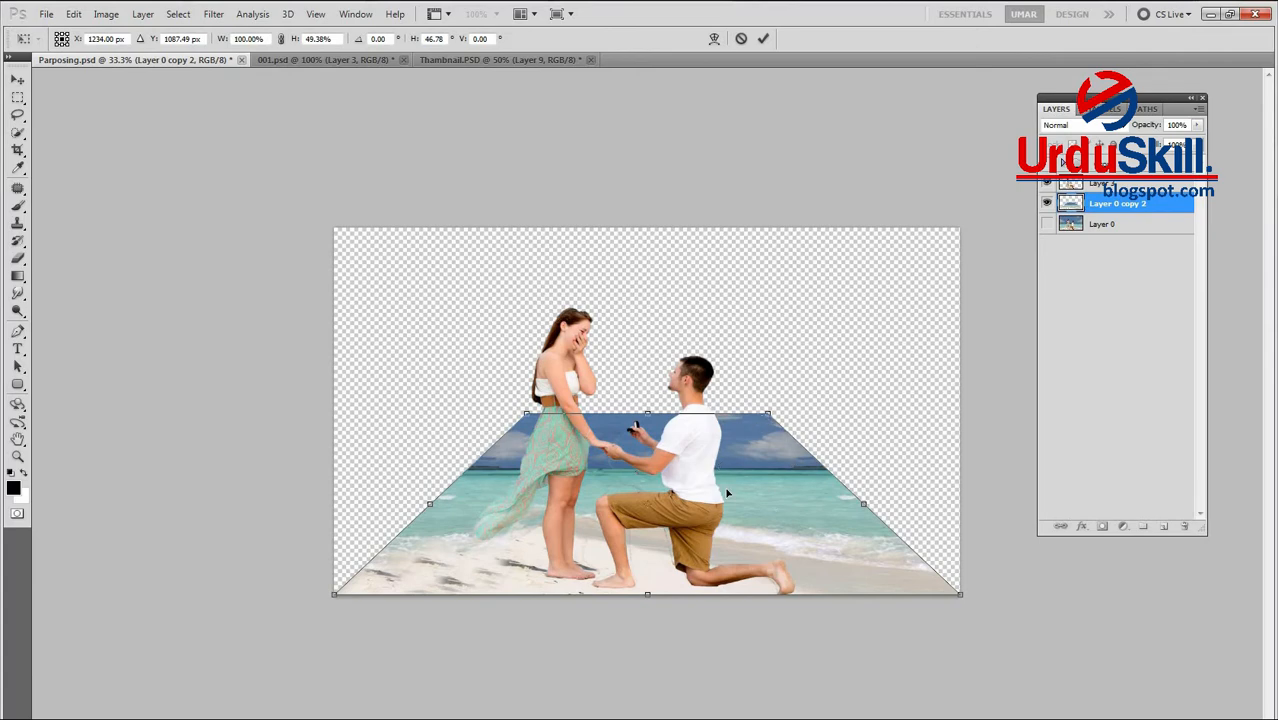
key(Return)
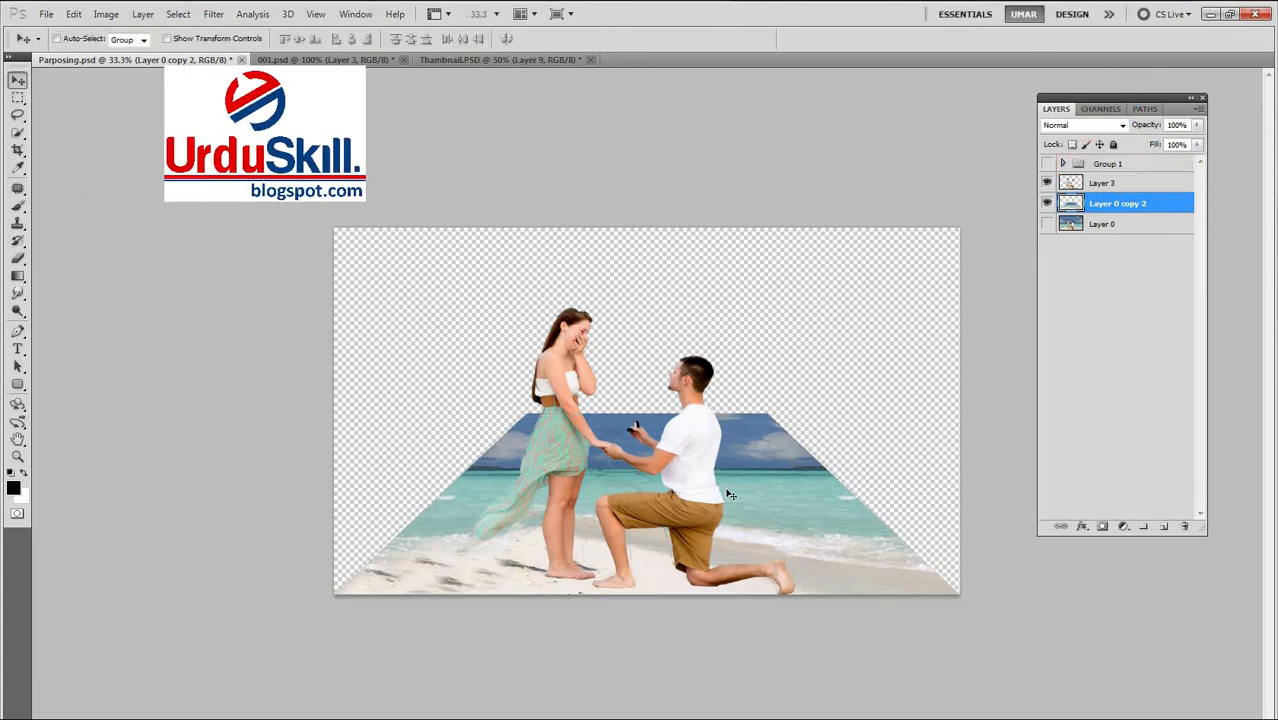
Load the outline of the perspective beach shape on Layer 0 copy 2 as a selection
key(l)
key(ctrl+plus)
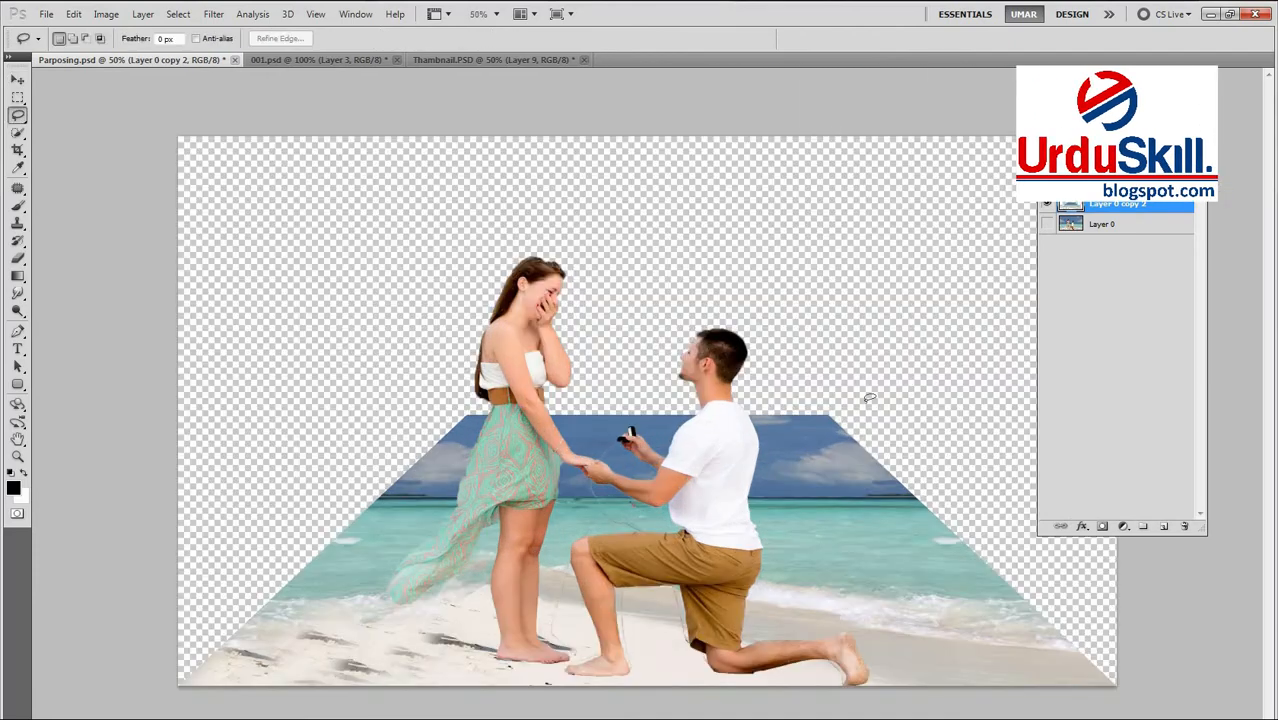
ctrl+click(1070, 207)
Try a 20 px black stroke inside the selected beach shape
right_click(793, 440)
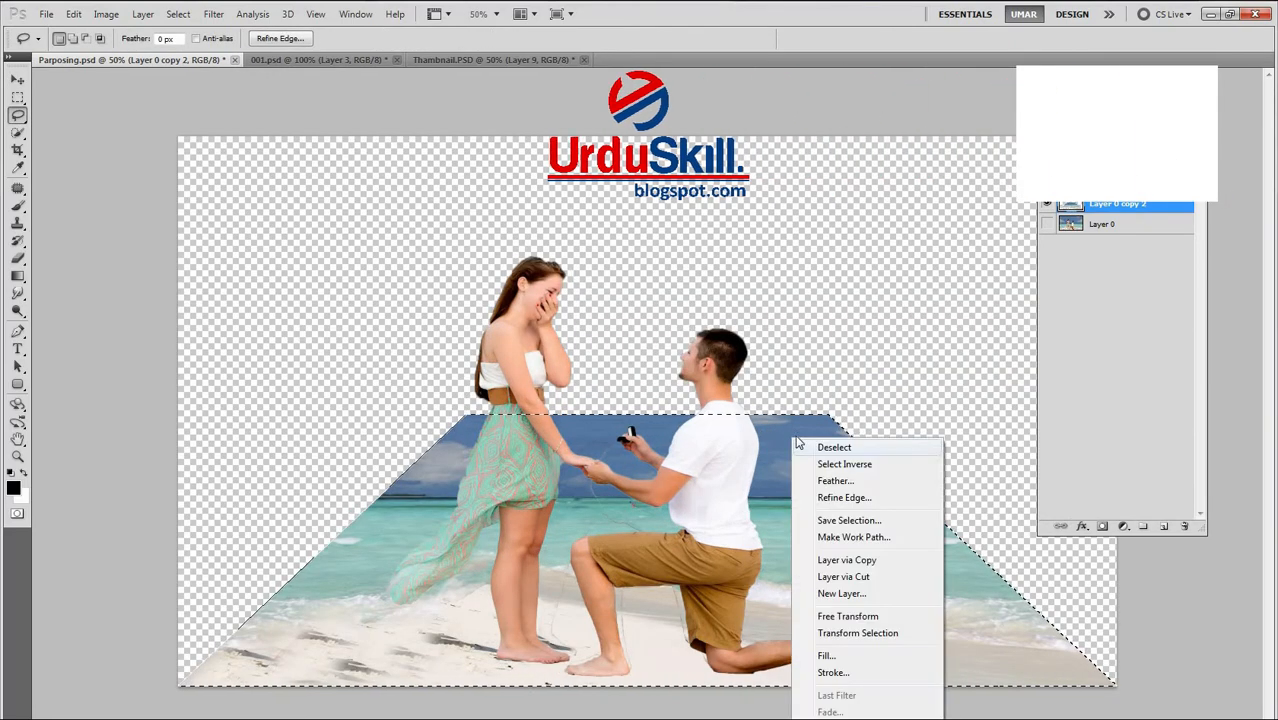
click(833, 673)
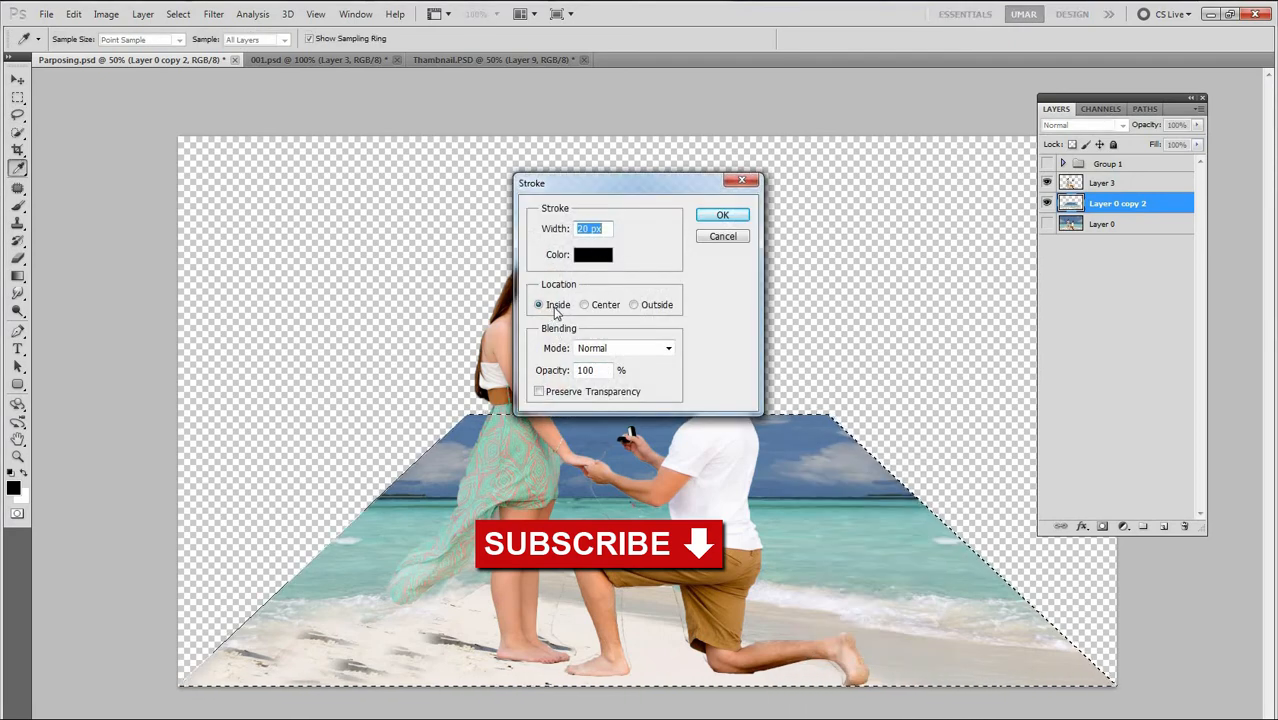
click(722, 216)
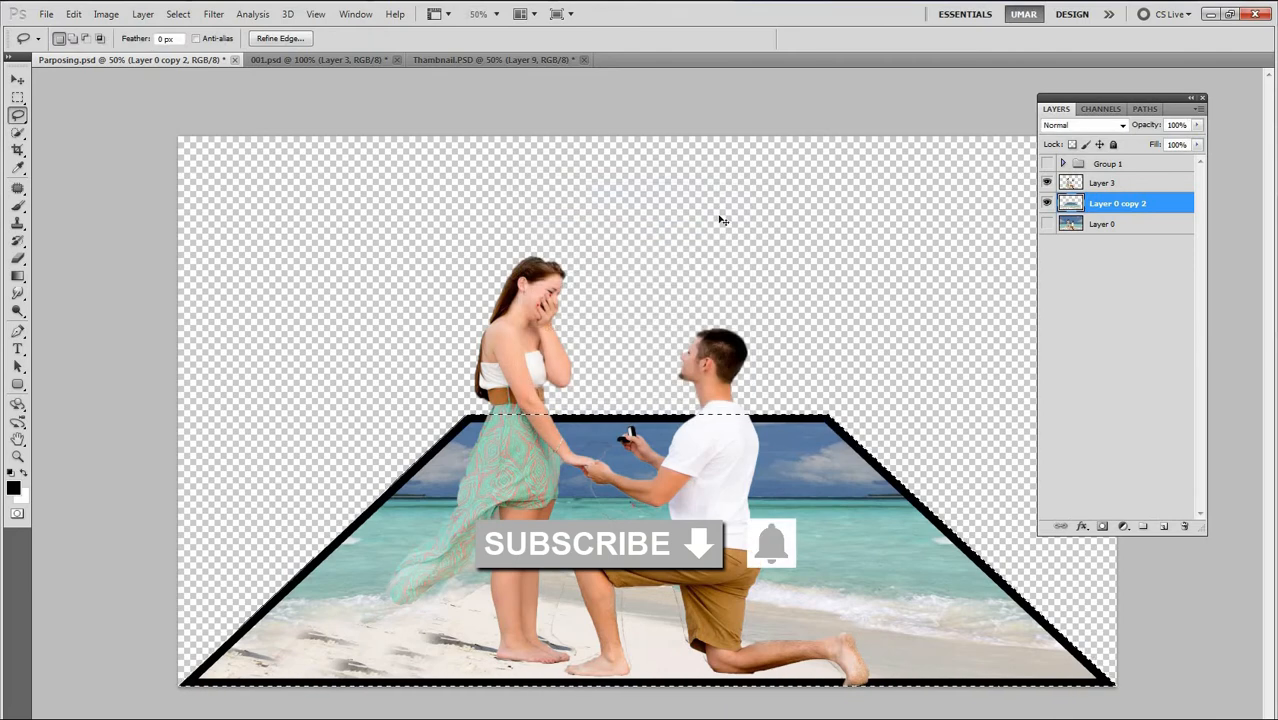
key(ctrl+z)
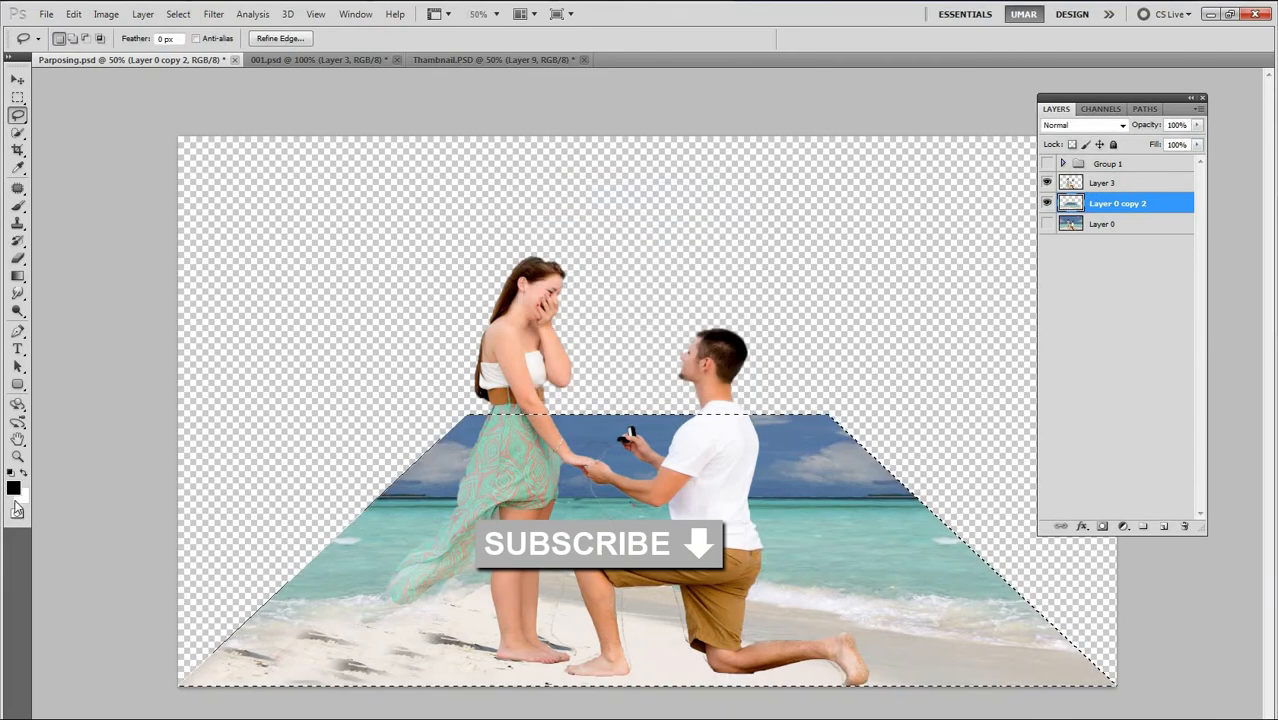
Swap the foreground colour to white and stroke the selected beach shape 20 px wide on the inside
click(24, 473)
right_click(699, 474)
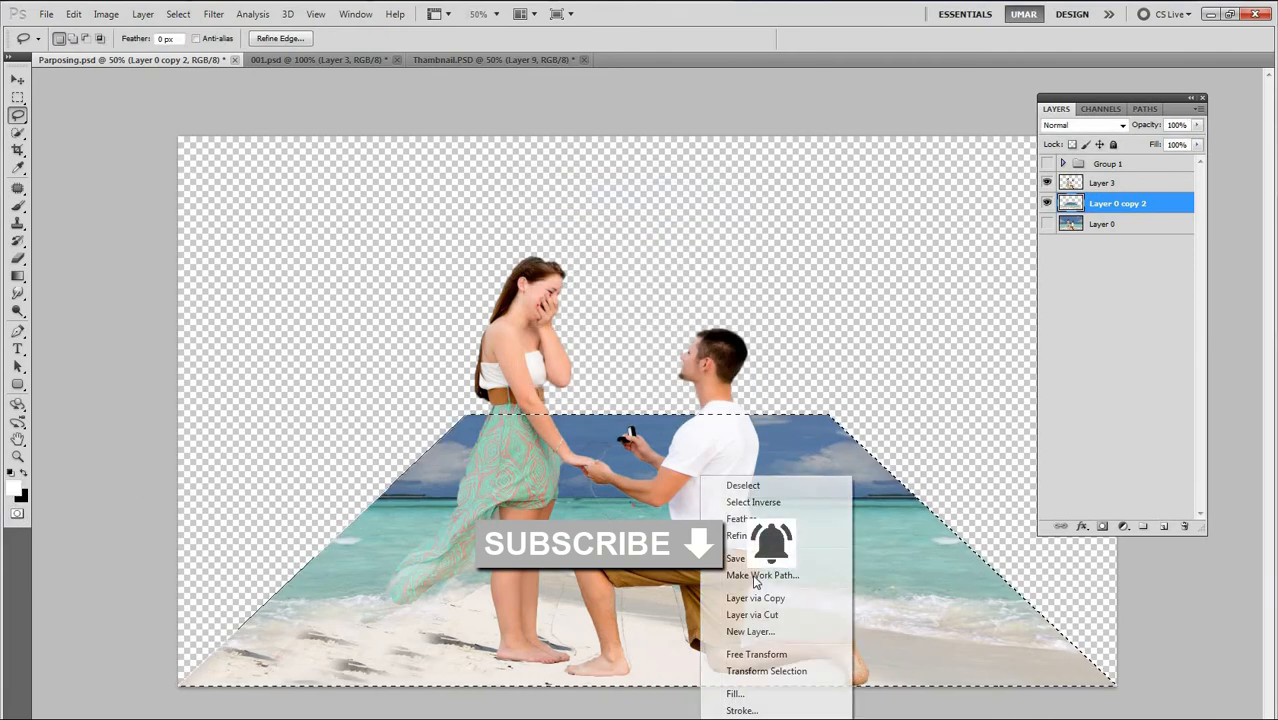
click(752, 708)
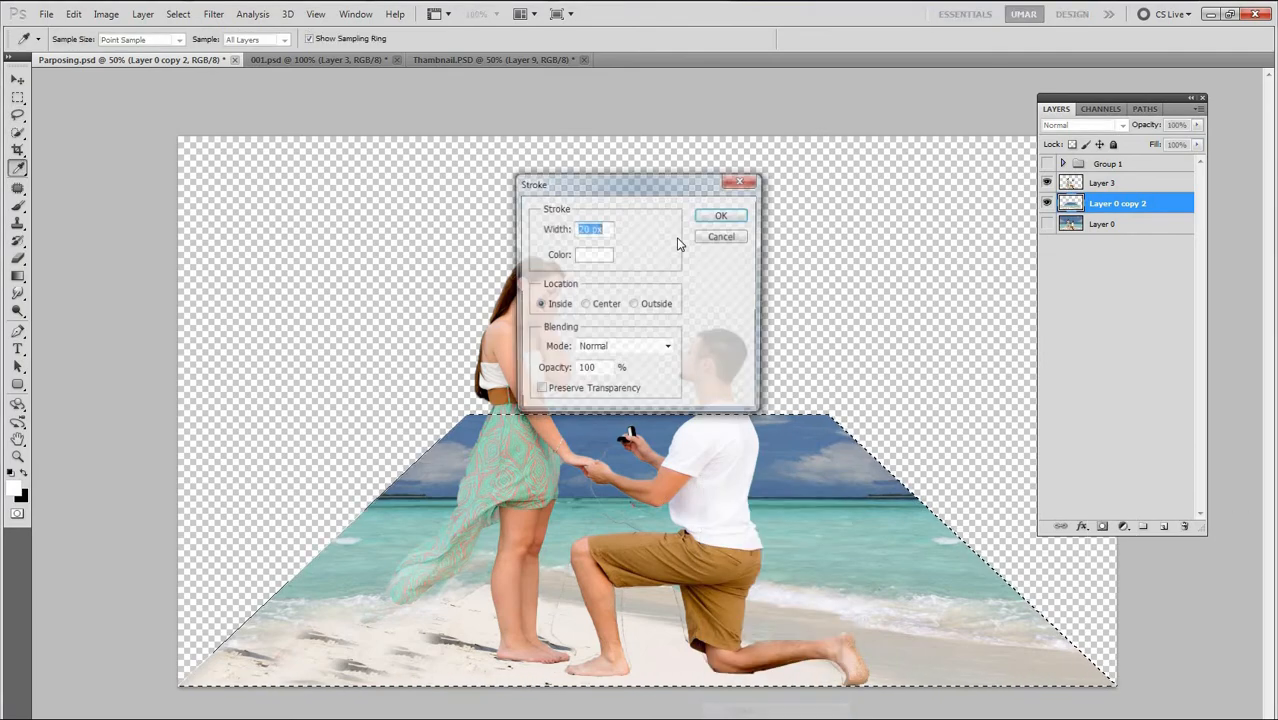
click(724, 212)
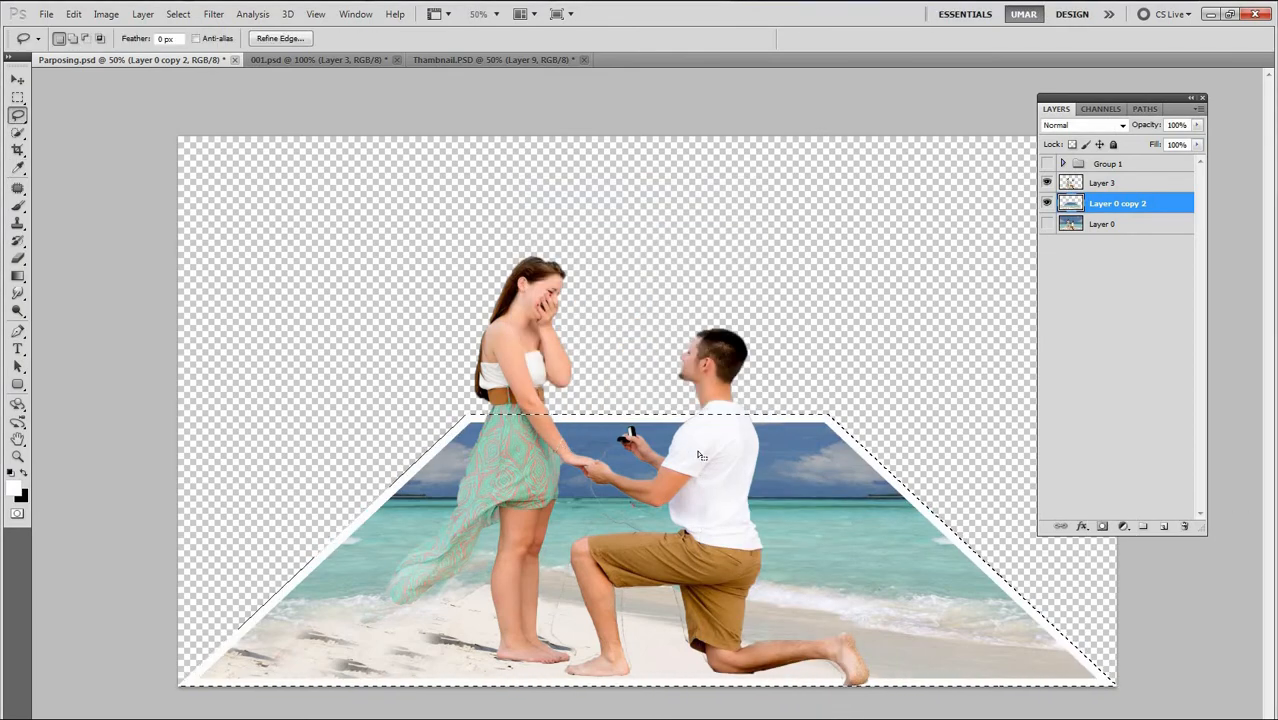
Put the selected framed beach on its own layer and use a Warp transform to bend both slanted sides inward
key(ctrl+j)
key(ctrl+0)
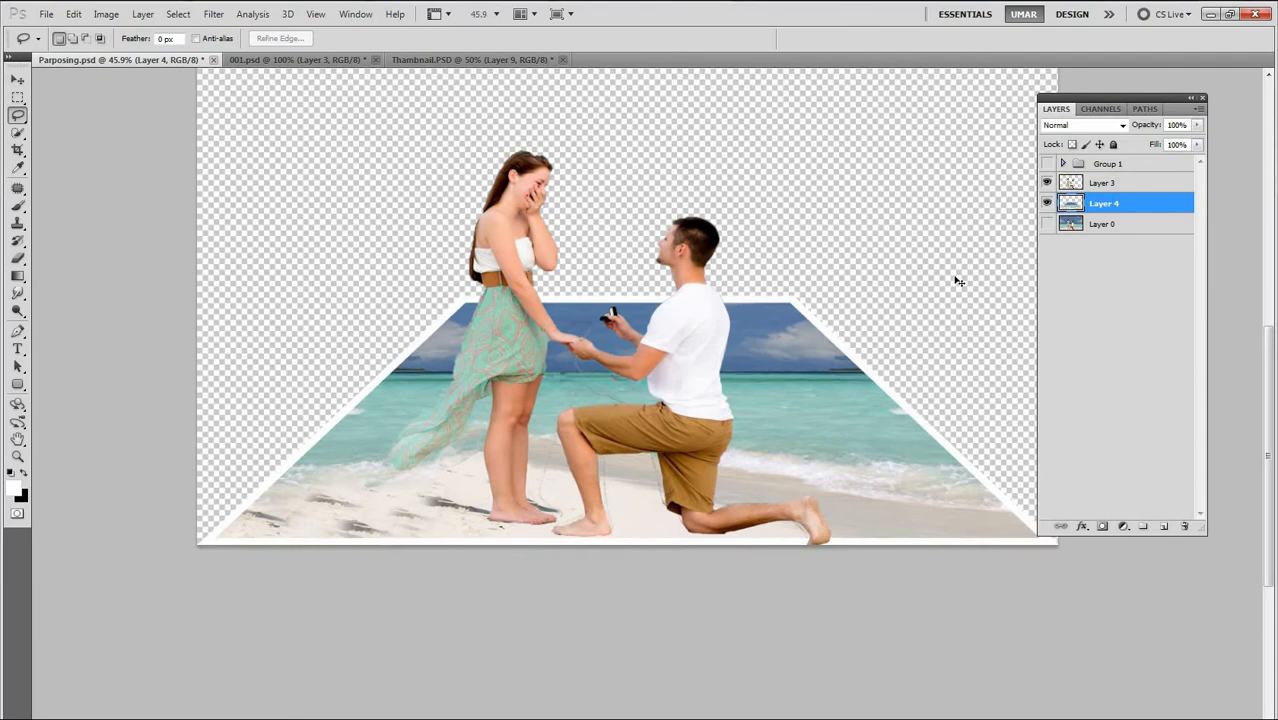
key(ctrl+t)
right_click(863, 318)
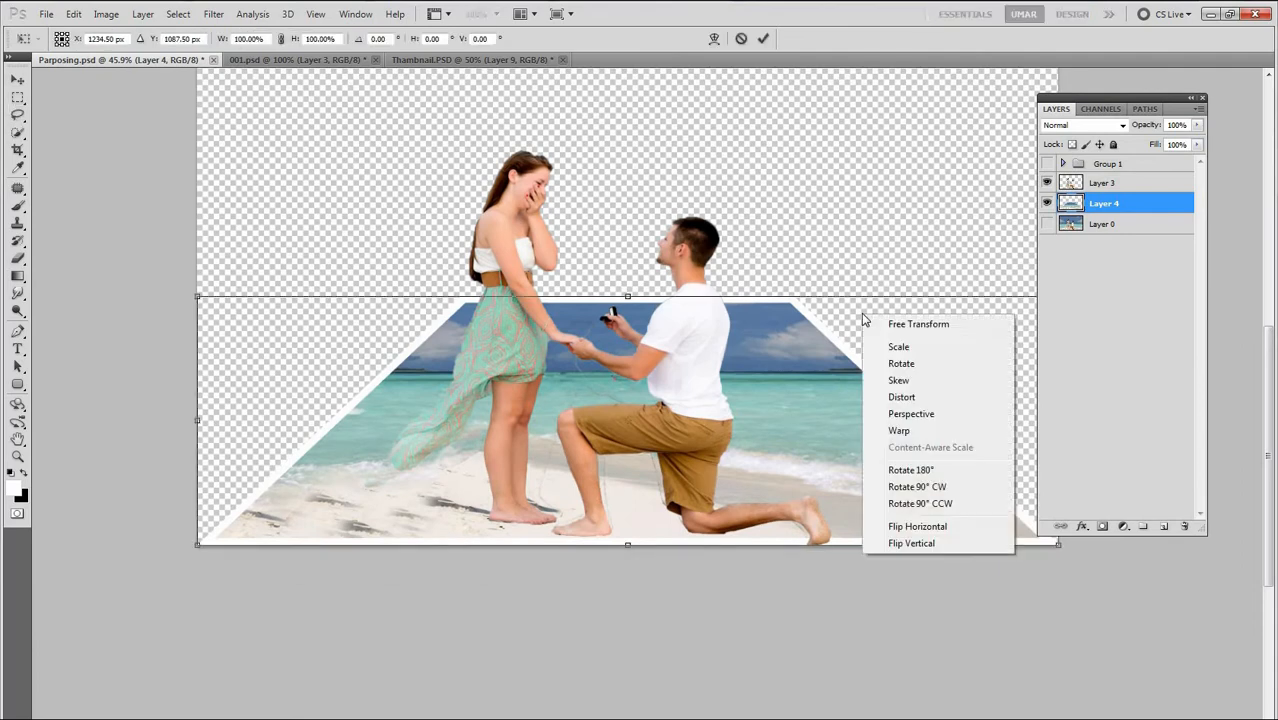
click(899, 430)
key(ctrl+minus)
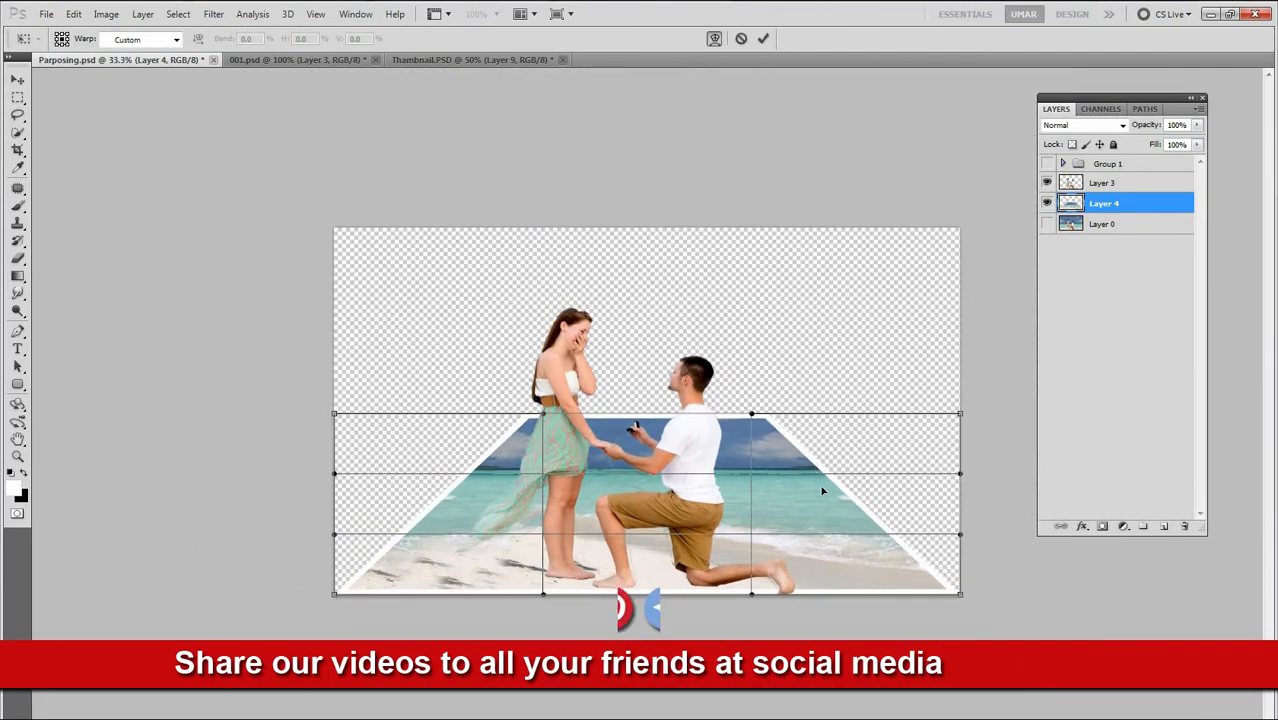
drag(751, 512, 733, 511)
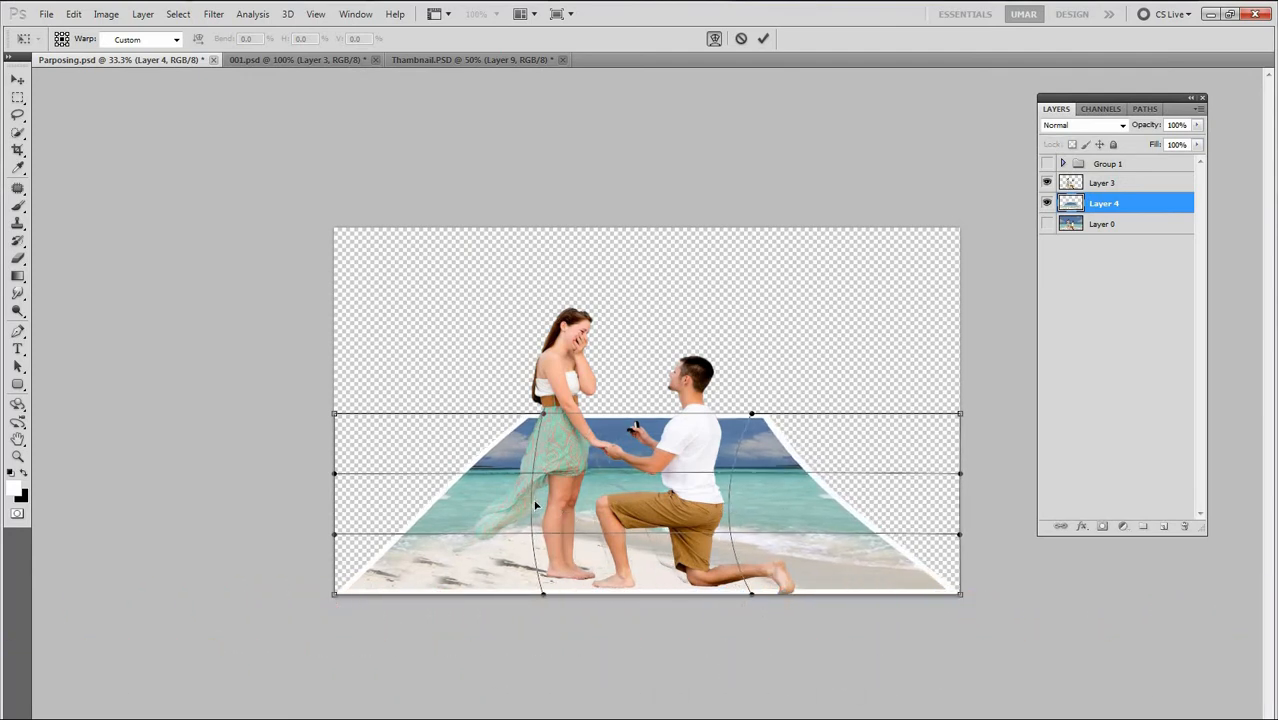
drag(534, 505, 561, 506)
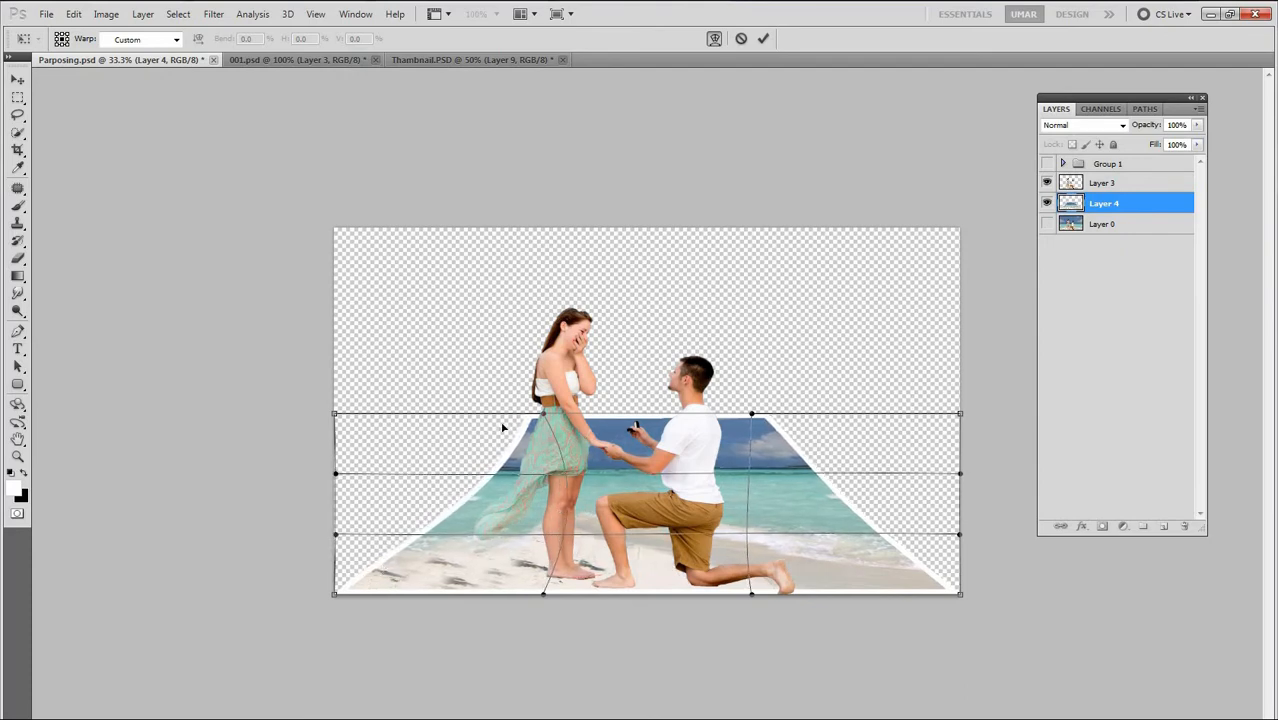
Pull the warp's two upper corners outward and up, curve both sides of the beach further inward and commit the warp
drag(335, 413, 300, 406)
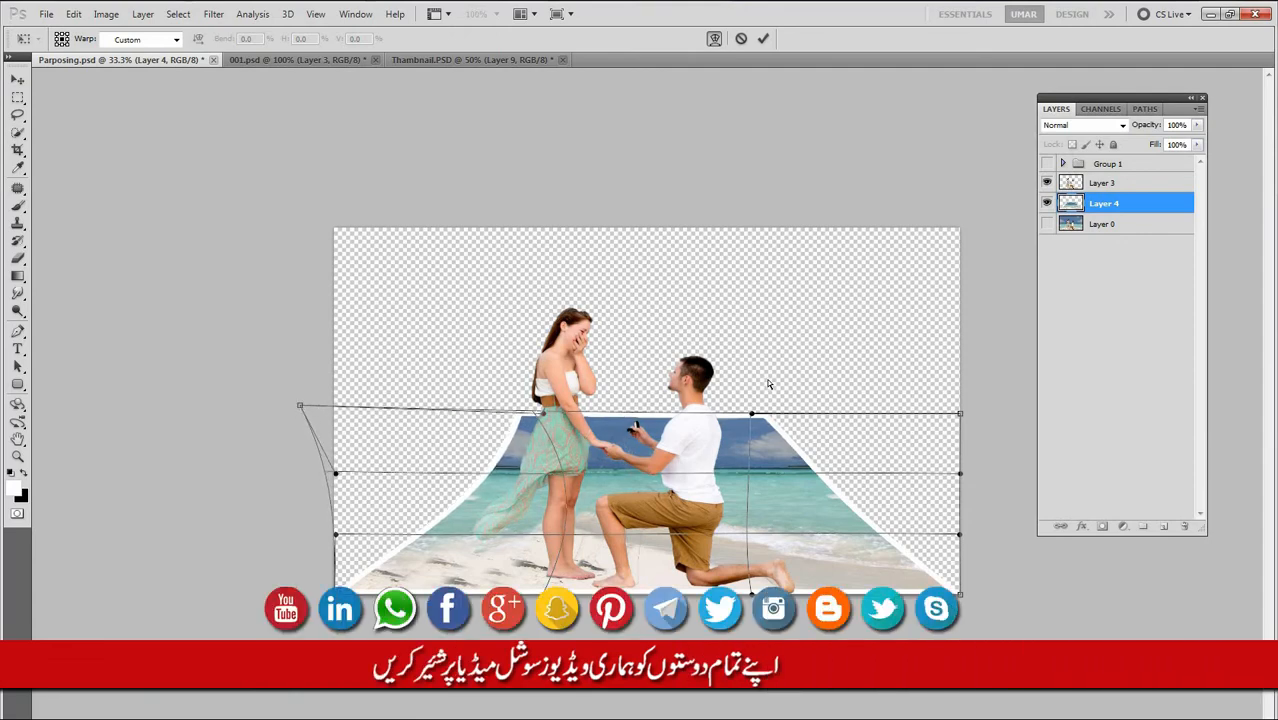
drag(950, 417, 961, 393)
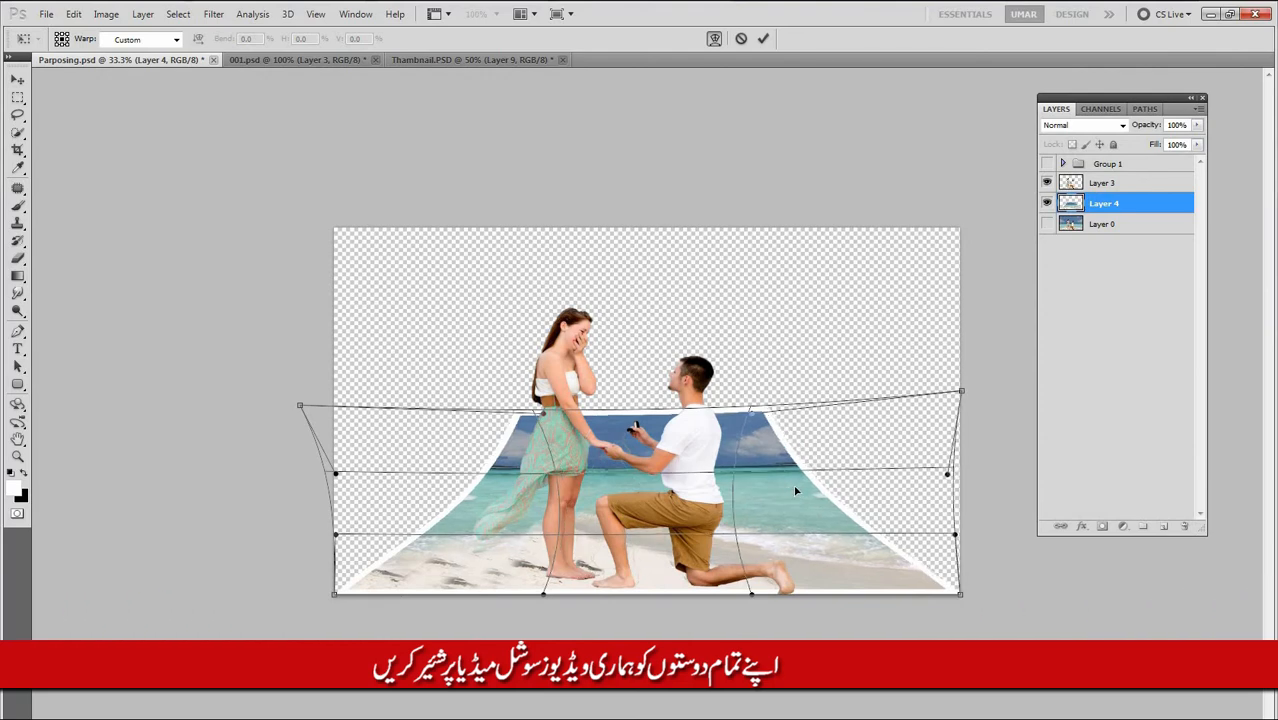
drag(796, 491, 789, 488)
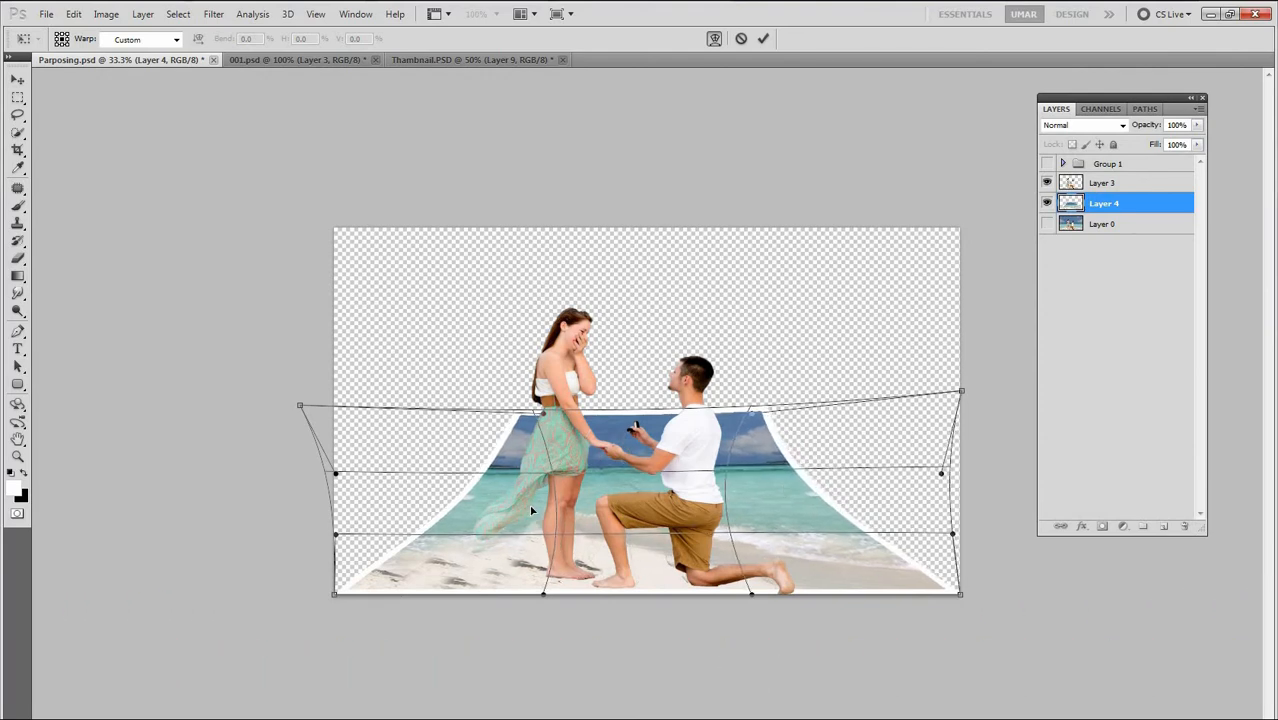
drag(532, 511, 543, 510)
drag(754, 500, 749, 500)
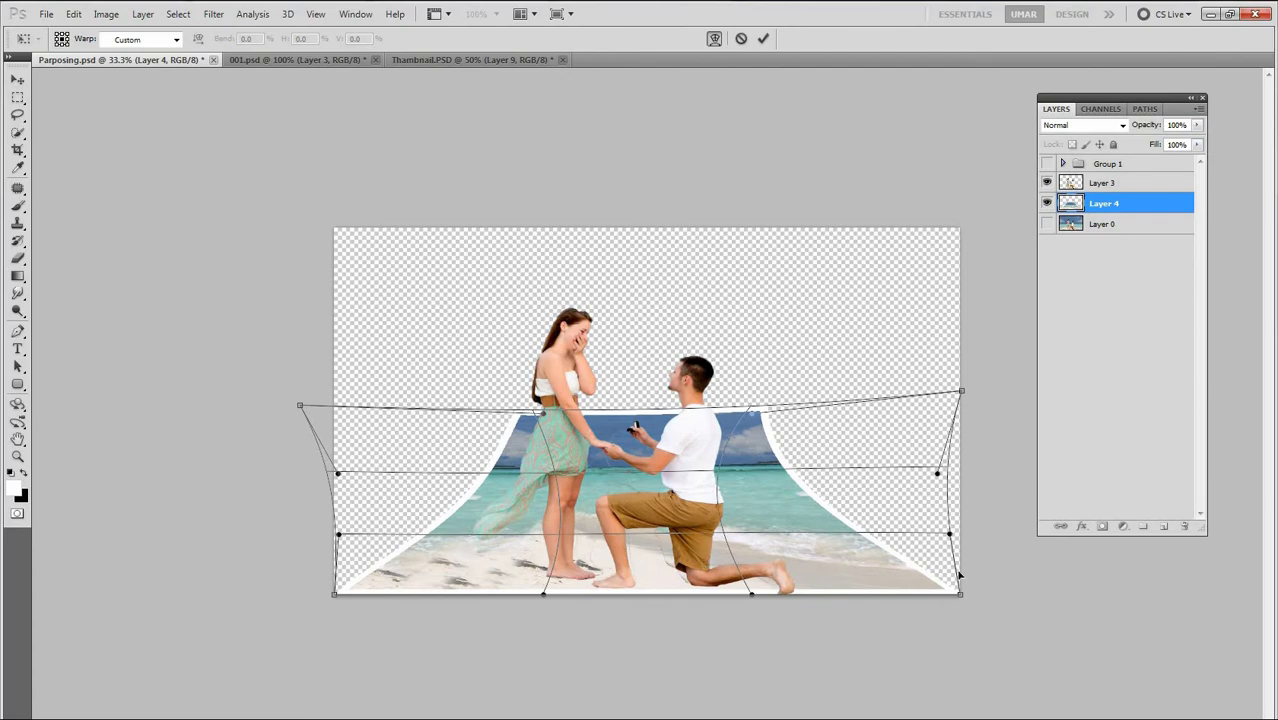
key(Return)
Switch to full-screen view and closely examine the kneeling man's rear foot where it crosses the white frame
key(l)
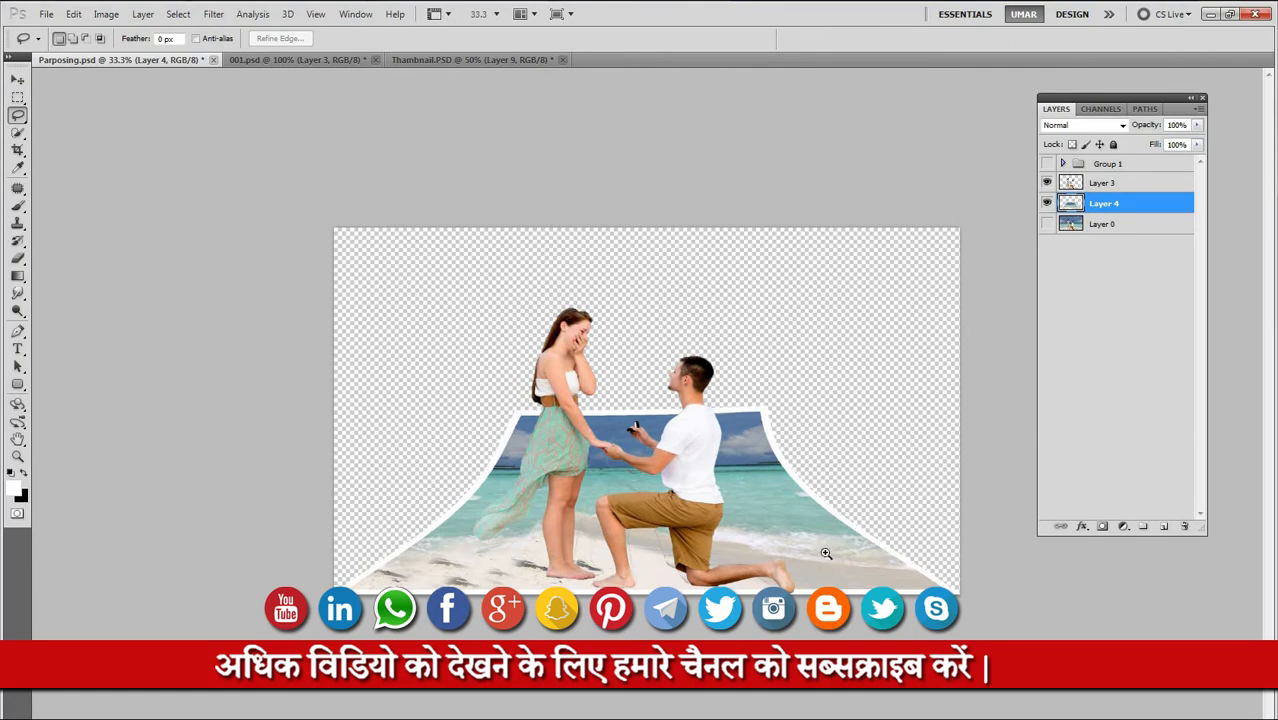
drag(728, 512, 955, 482)
drag(955, 482, 713, 280)
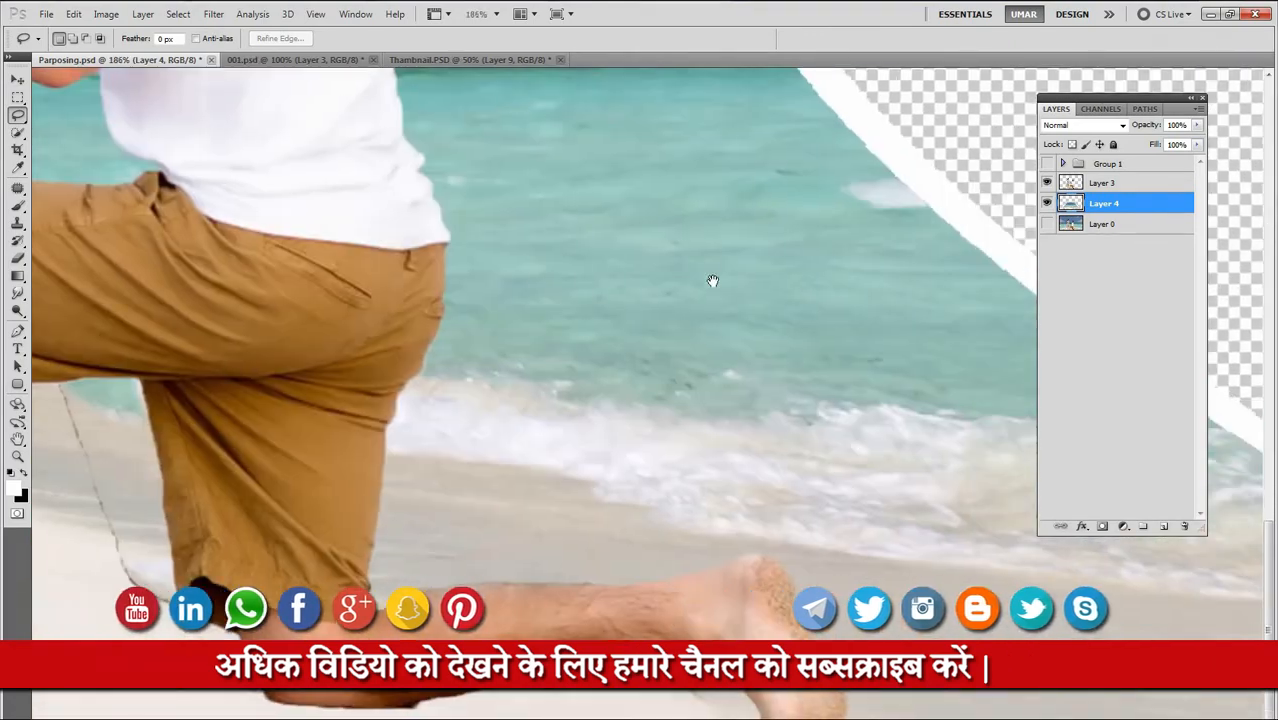
key(ctrl+plus)
drag(785, 589, 782, 477)
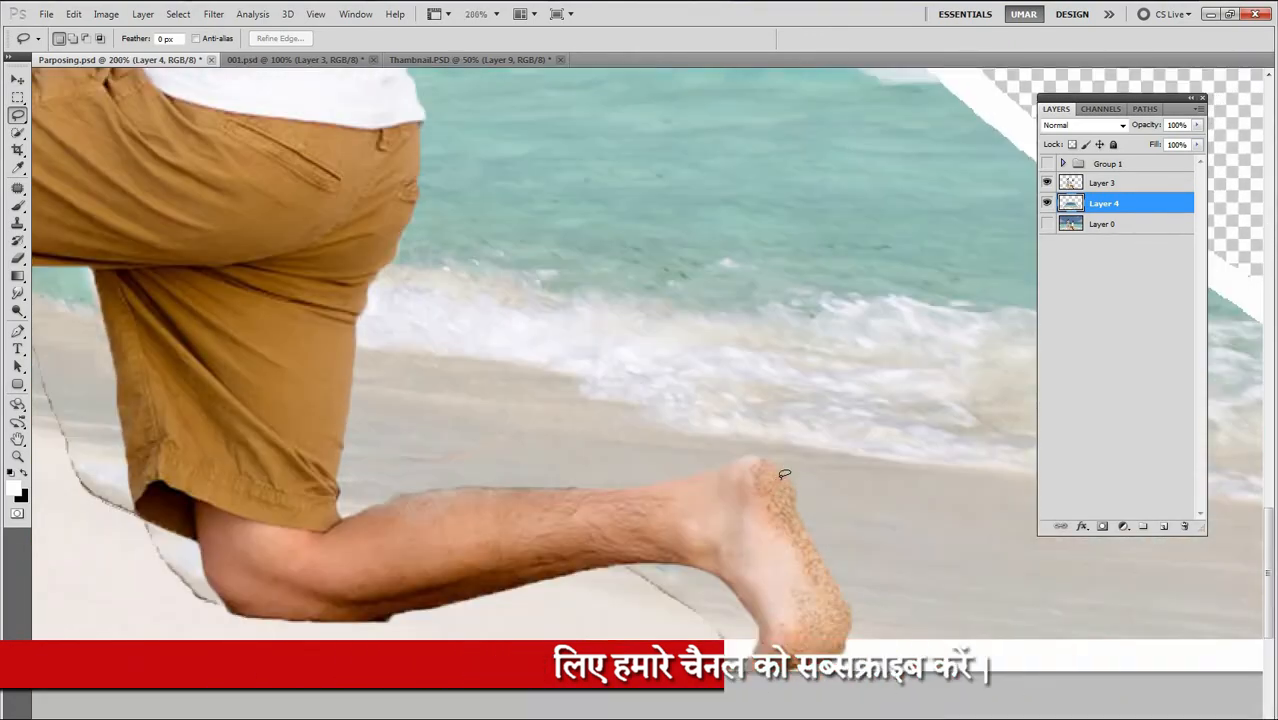
key(f)
scroll(770, 450, down, 4)
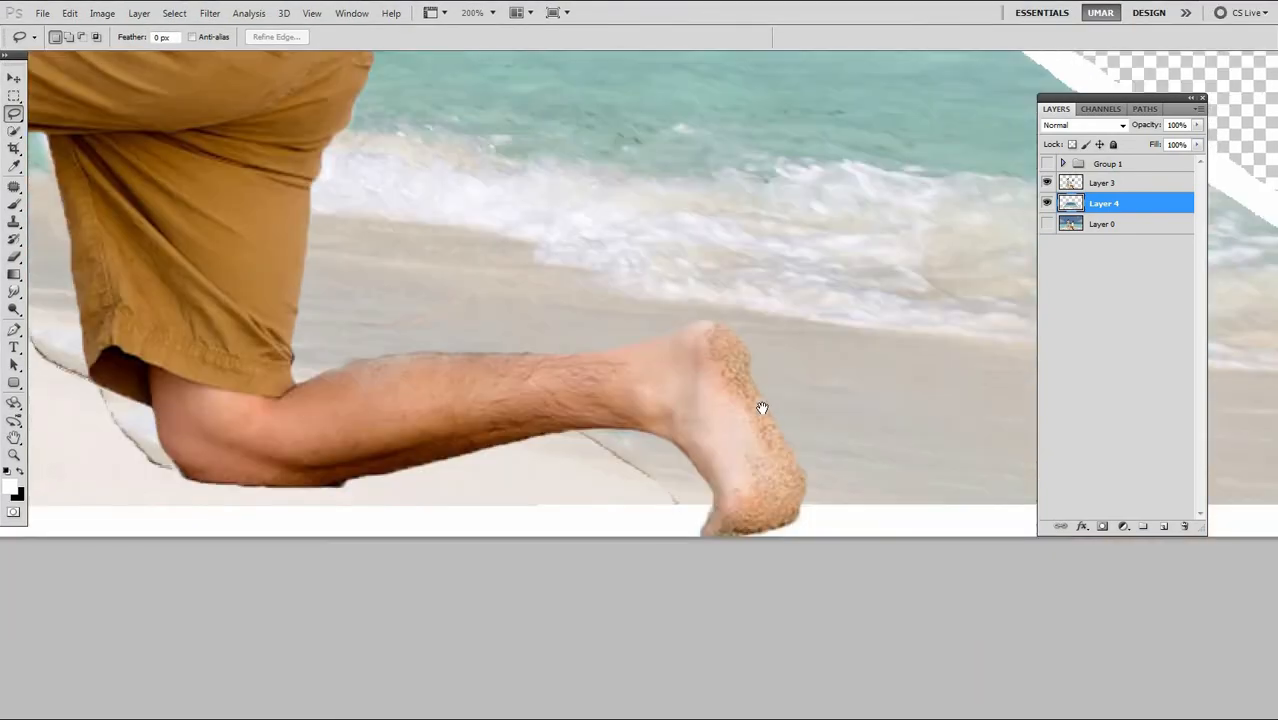
key(ctrl+plus)
key(ctrl+plus)
scroll(967, 201, down, 1)
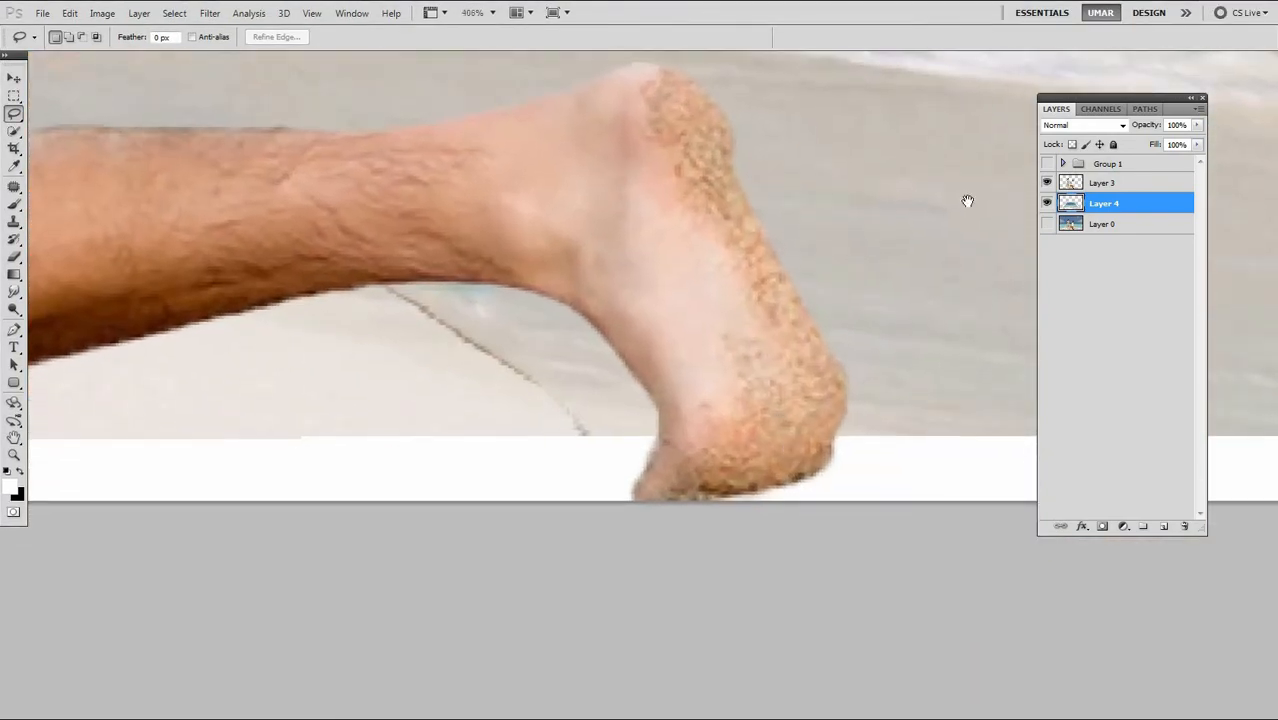
Make Layer 3 active and briefly hide and reshow it to check what lies beneath the man's foot
click(1104, 184)
click(1046, 183)
click(1046, 183)
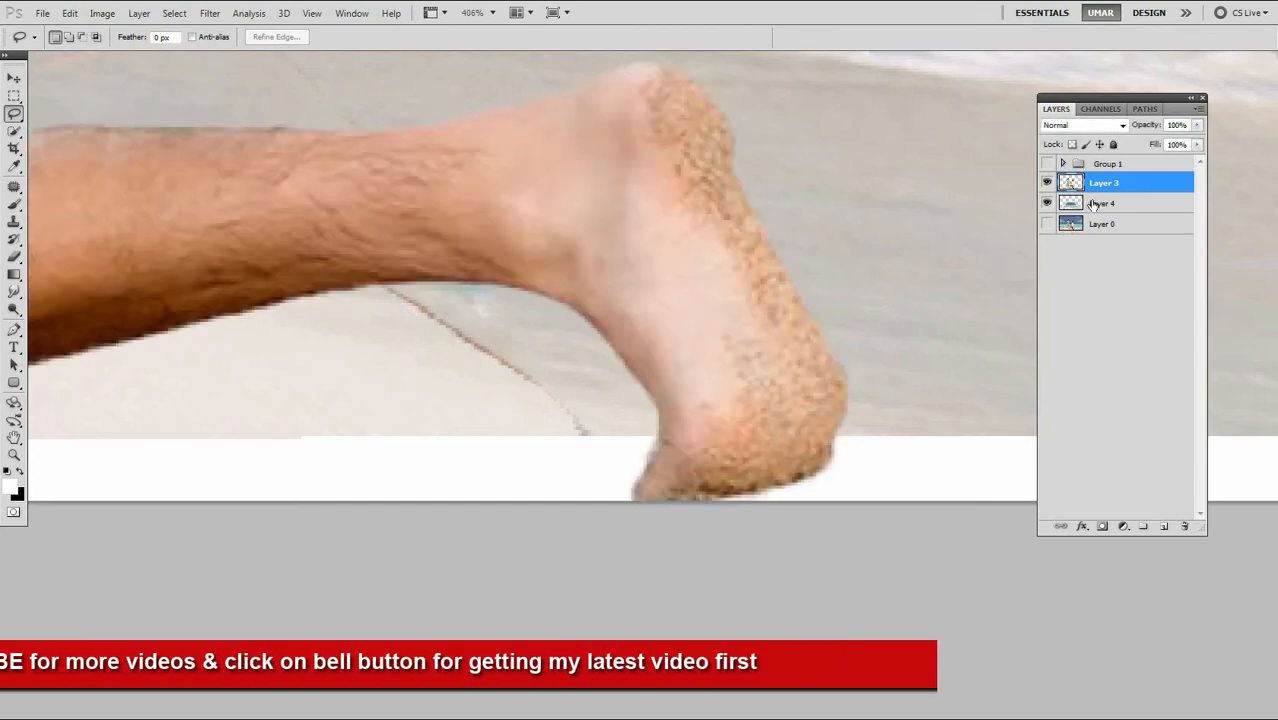